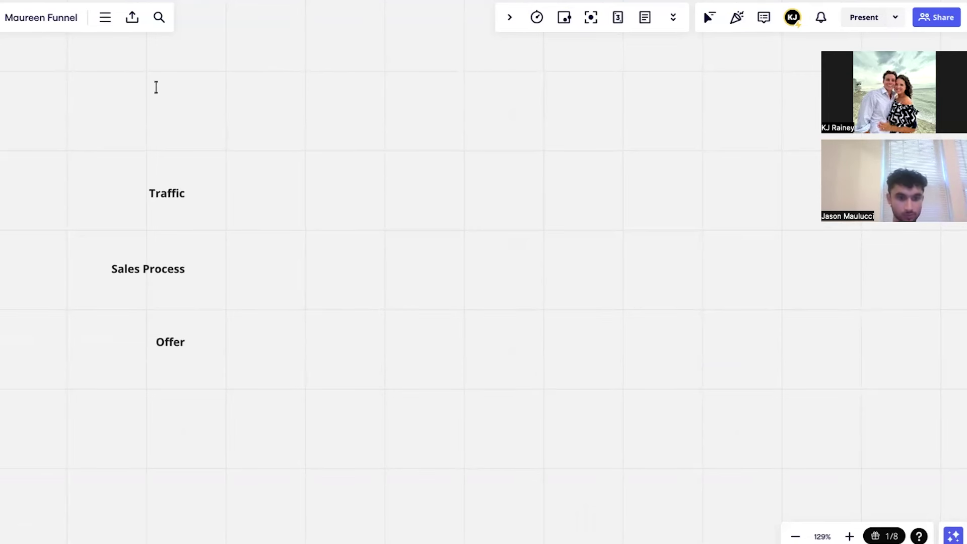
# Step: Add a bold goal line about making a ton of money above Traffic, coloured green
pyautogui.click(144, 83)
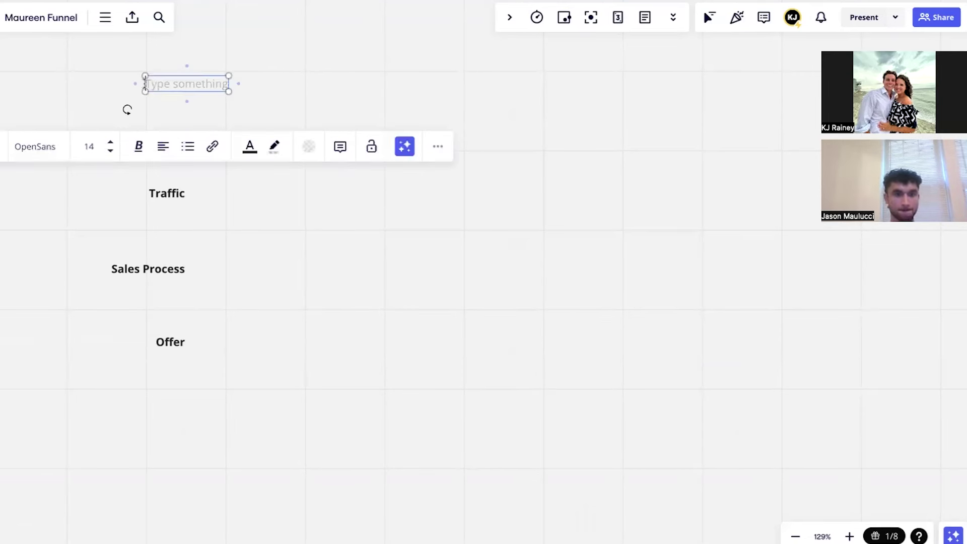
pyautogui.write('Goal:')
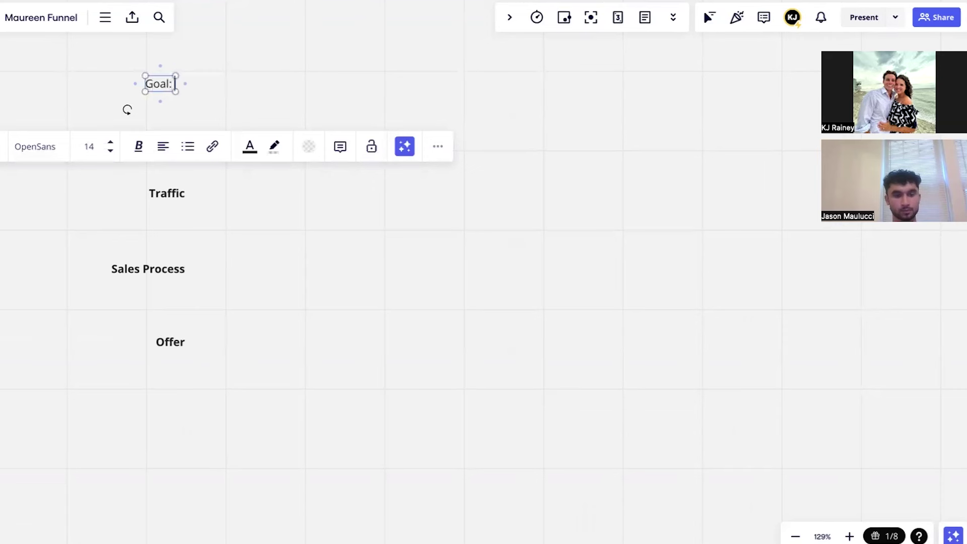
pyautogui.write(' Make Mauree')
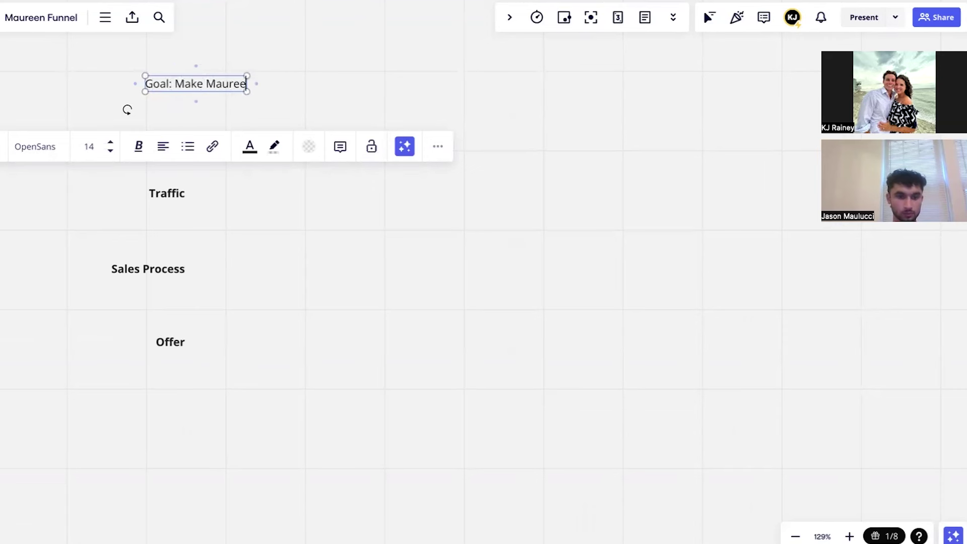
pyautogui.write('n A FRICK')
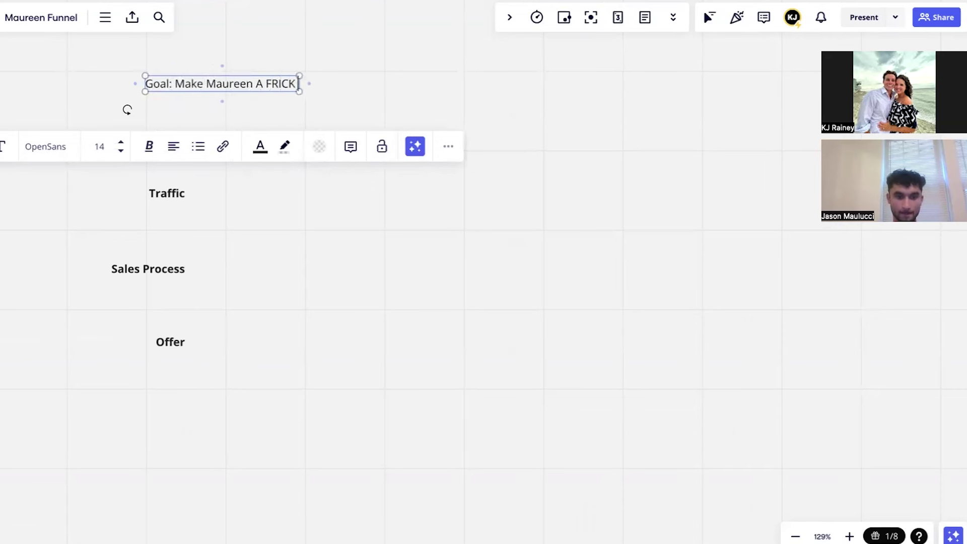
pyautogui.write(' ton of money')
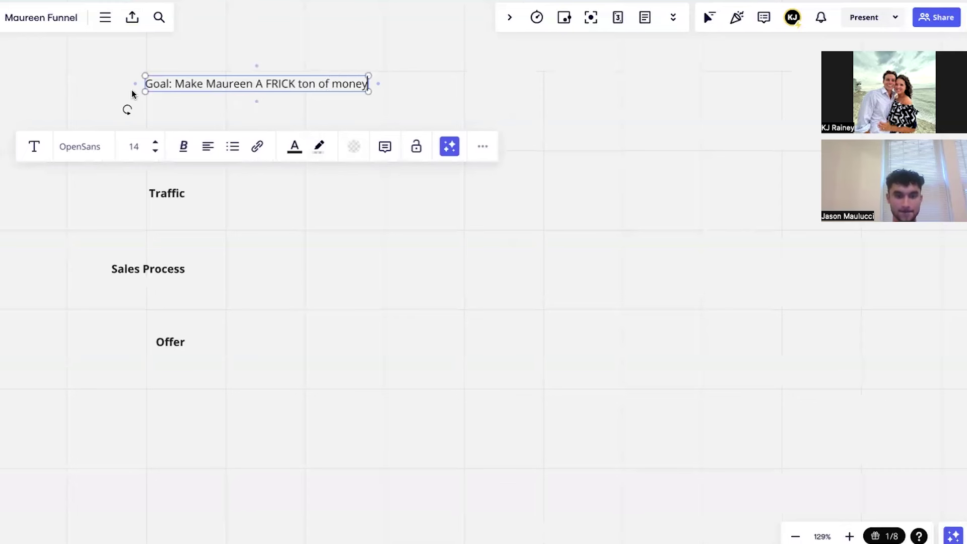
pyautogui.moveTo(174, 83); pyautogui.dragTo(373, 100)
pyautogui.hotkey('ctrl', 'b')
pyautogui.click(207, 84)
pyautogui.hotkey('ctrl', 'b')
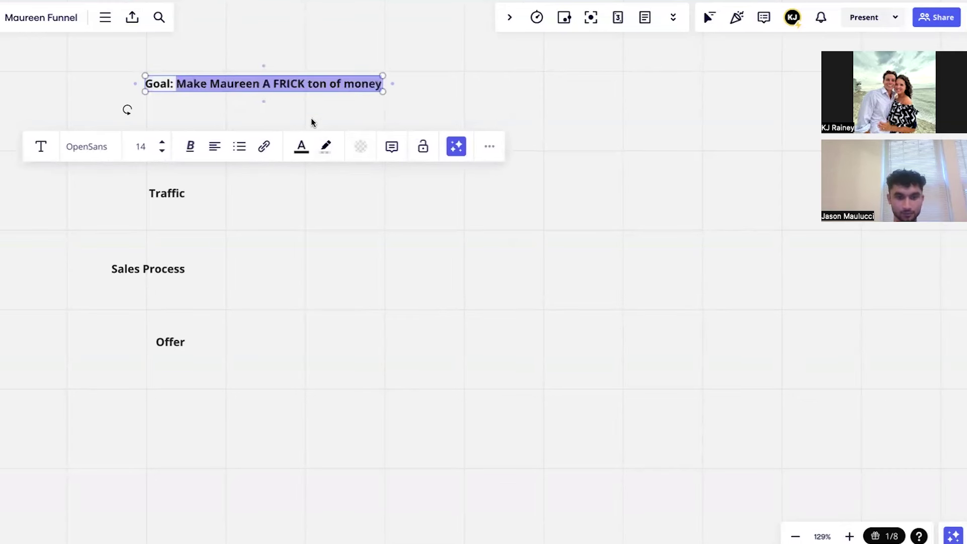
pyautogui.click(301, 146)
pyautogui.click(293, 285)
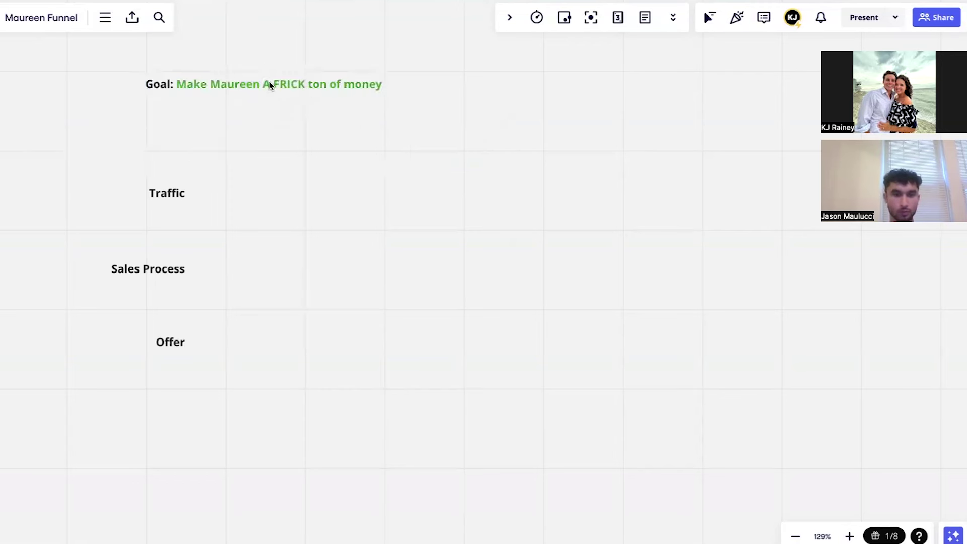
# Step: Add a 'WHO AM I SERVING?' text heading above the Traffic row
pyautogui.scroll(-2, 302, 96)
pyautogui.moveTo(331, 108); pyautogui.dragTo(198, 62)
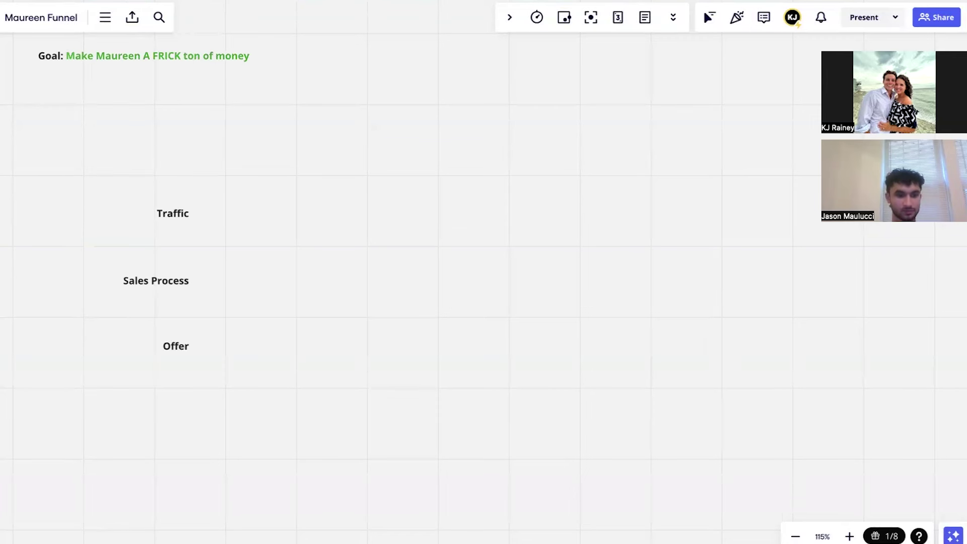
pyautogui.press('n')
pyautogui.press('t')
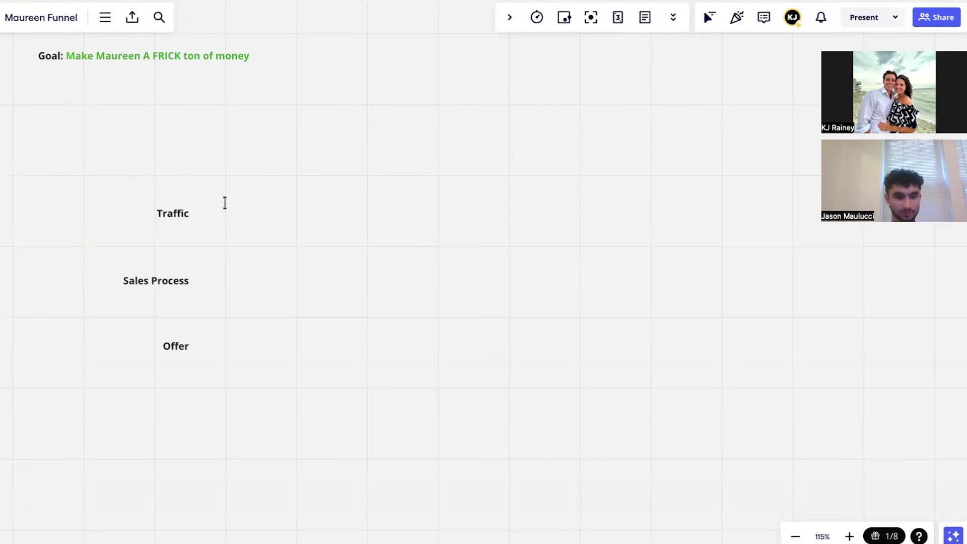
pyautogui.click(112, 116)
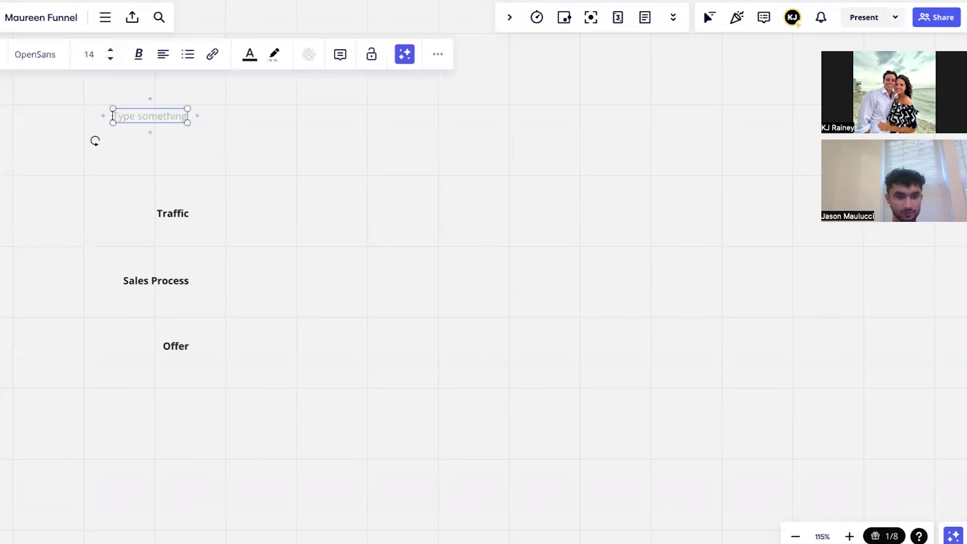
pyautogui.write('WHO AM I SERVING')
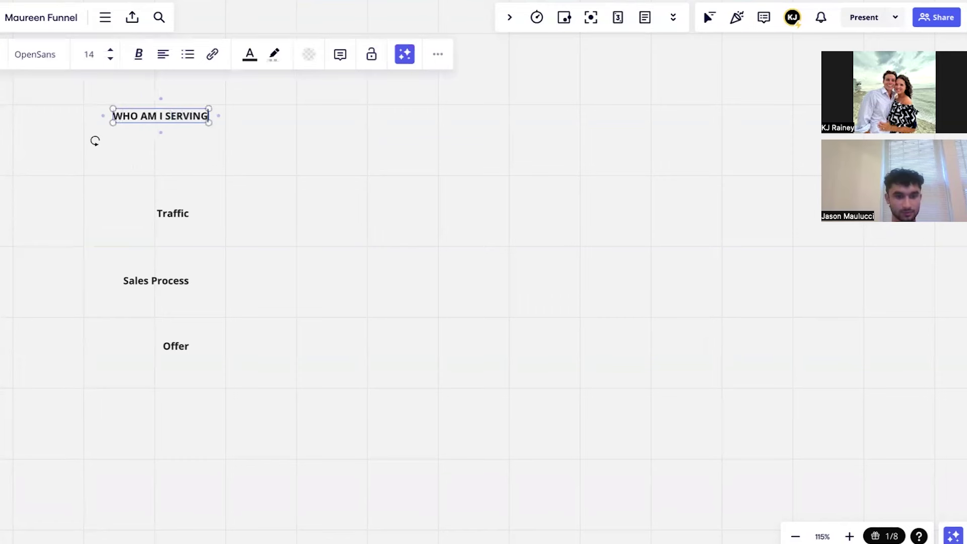
pyautogui.write('?')
pyautogui.click(292, 159)
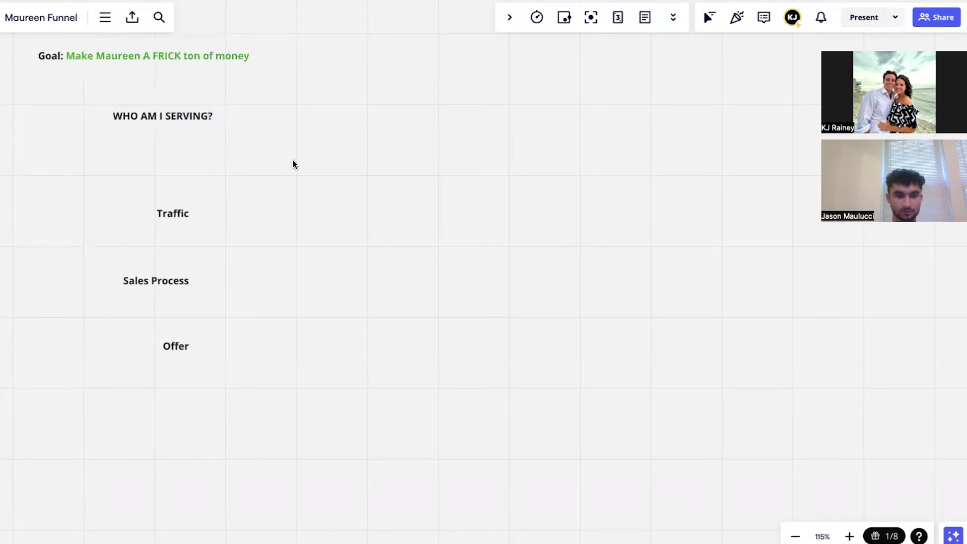
# Step: Shift the goal line to the left and select the WHO AM I SERVING? heading
pyautogui.scroll(-3, 292, 159)
pyautogui.hscroll(-5, 352, 151)
pyautogui.scroll(3, 352, 151)
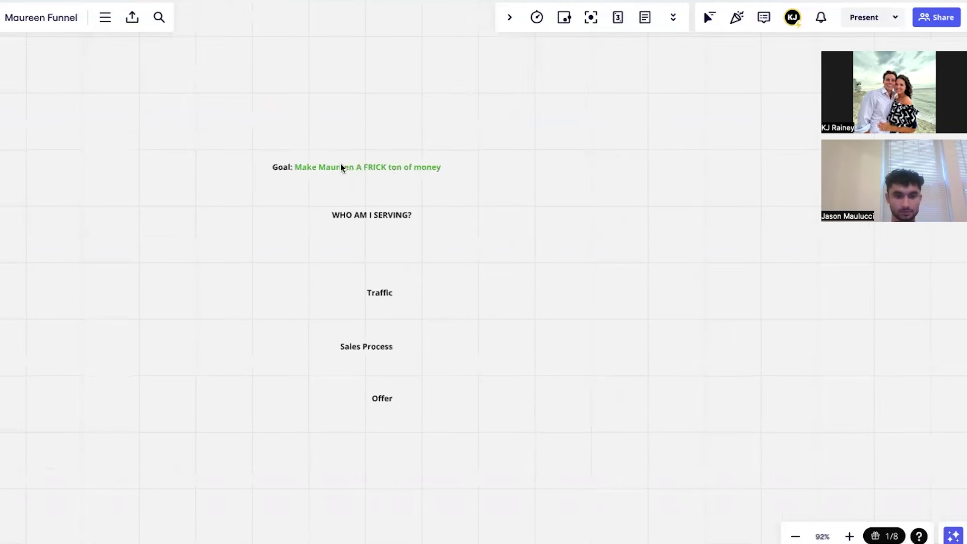
pyautogui.moveTo(340, 167); pyautogui.dragTo(167, 153)
pyautogui.click(295, 215)
# Step: Move the heading under the goal line and place an enlarged white sticky note beneath it
pyautogui.moveTo(363, 217); pyautogui.dragTo(130, 187)
pyautogui.press('n')
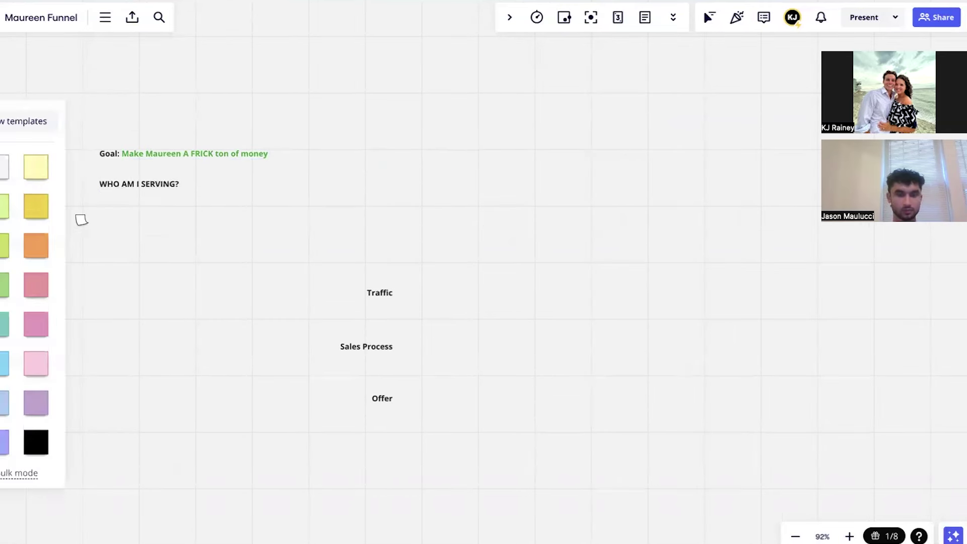
pyautogui.click(5, 166)
pyautogui.click(134, 253)
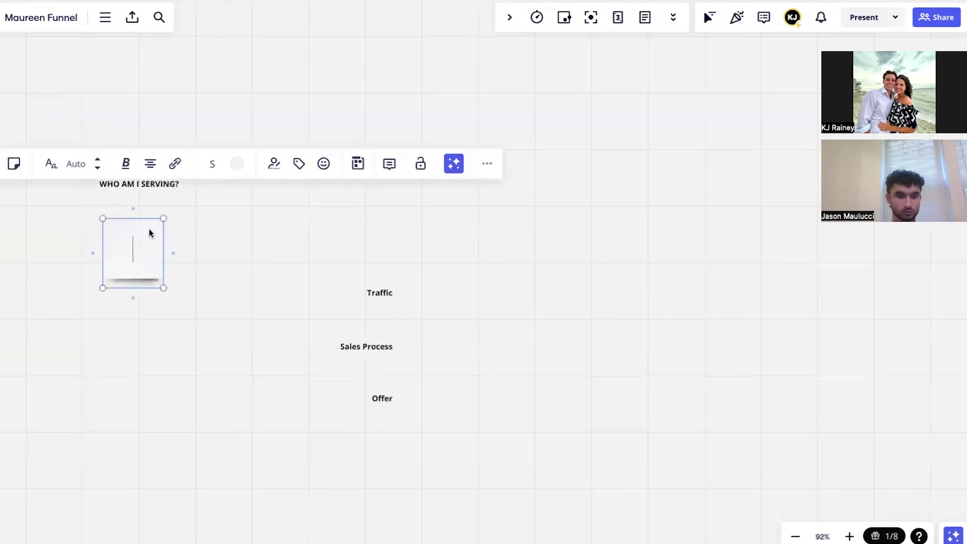
pyautogui.moveTo(162, 220); pyautogui.dragTo(210, 209)
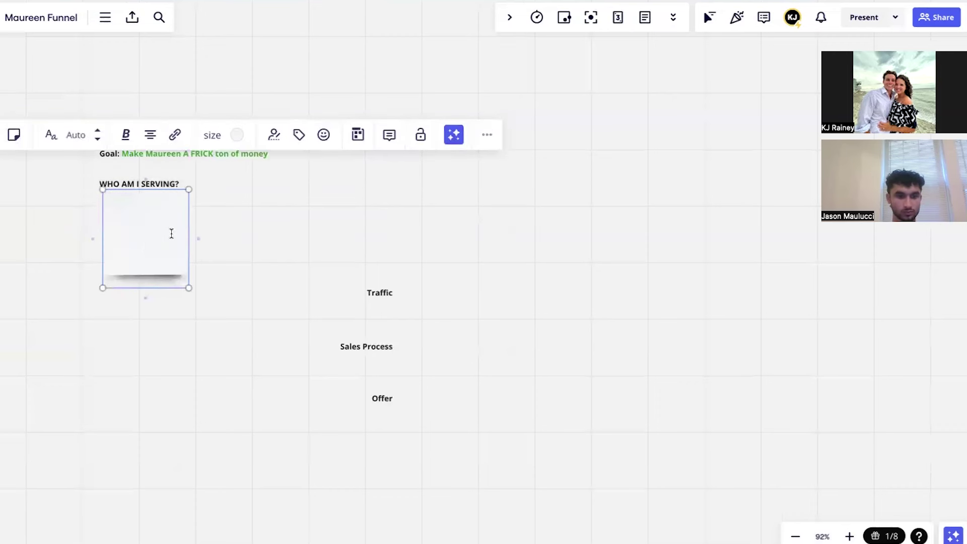
pyautogui.press('Escape')
pyautogui.click(138, 244)
pyautogui.click(138, 243)
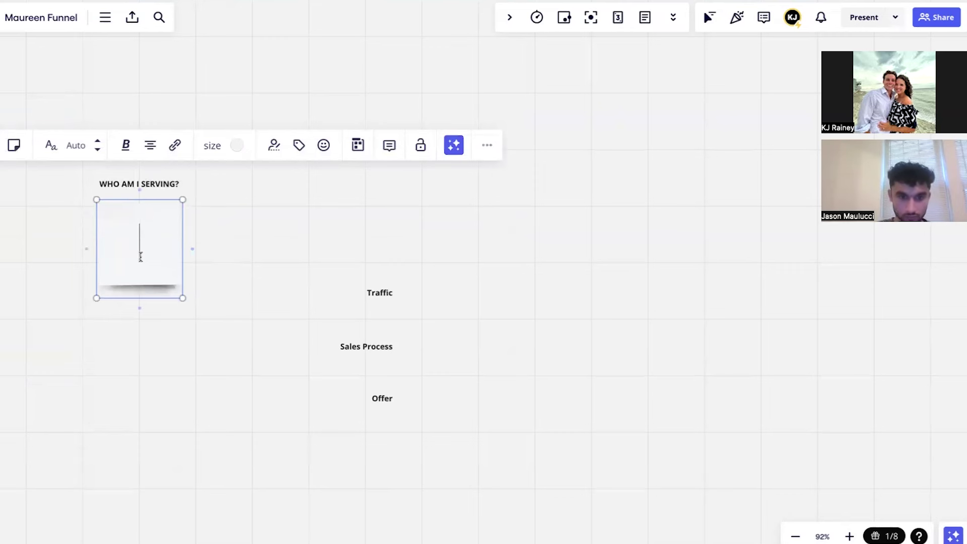
# Step: Write 'Dream Customer:', 'All have online businesess.', 'Grow social media to increase income.' and 'HOW DO I GROW' in the note
pyautogui.write('Dream Cust')
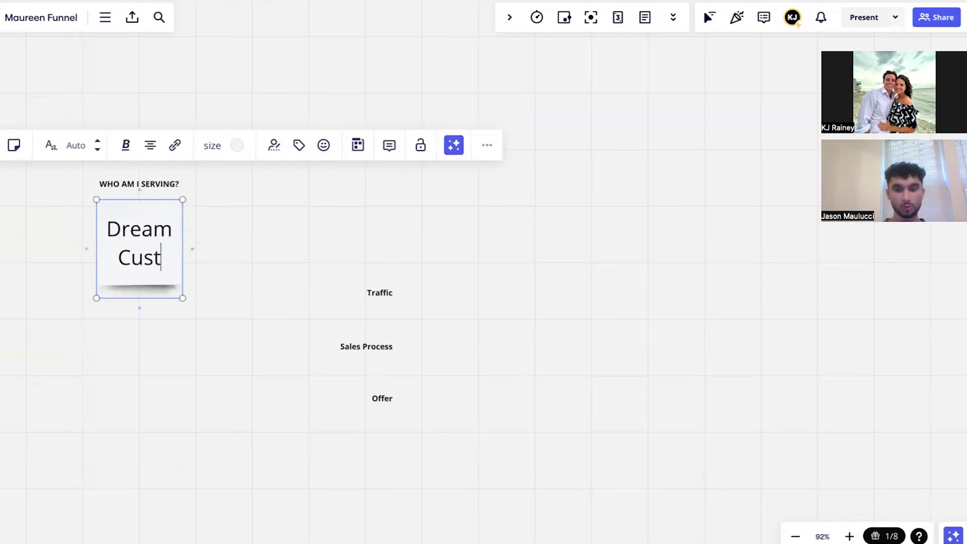
pyautogui.write('omer:')
pyautogui.press('Return')
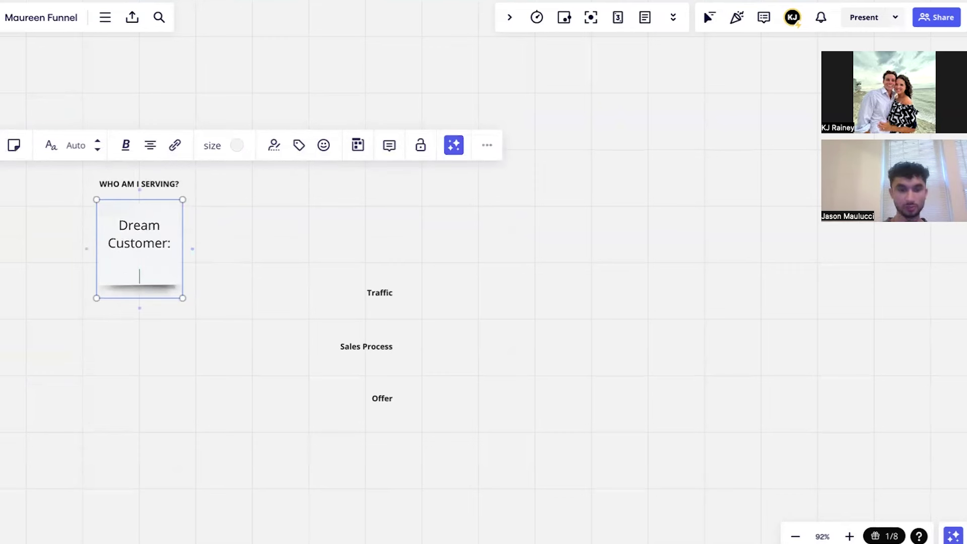
pyautogui.write('All hav')
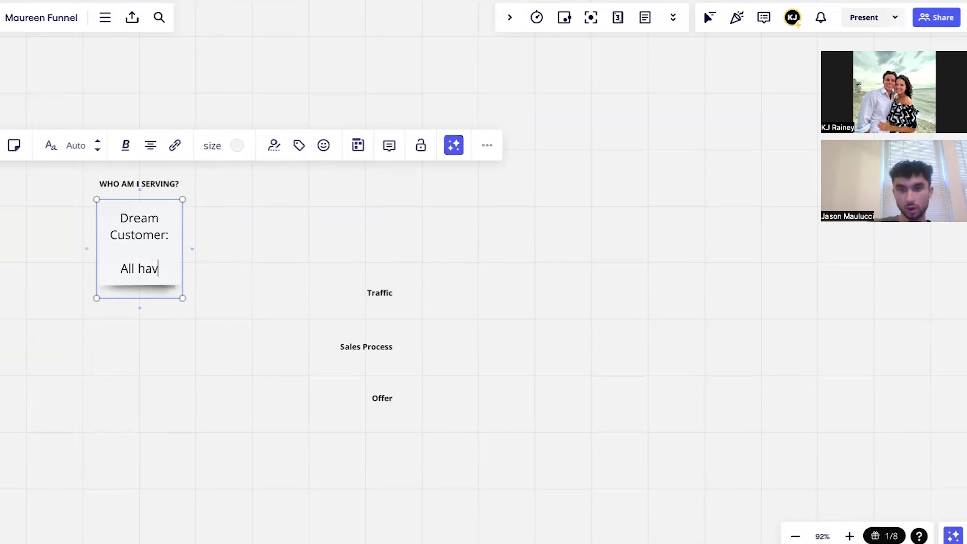
pyautogui.write('e online busineses')
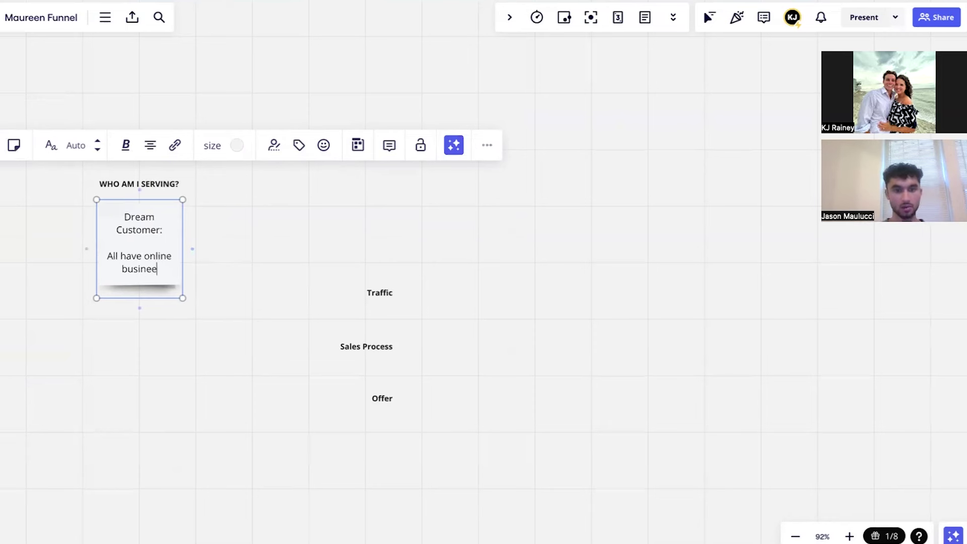
pyautogui.write('s.')
pyautogui.press('Return')
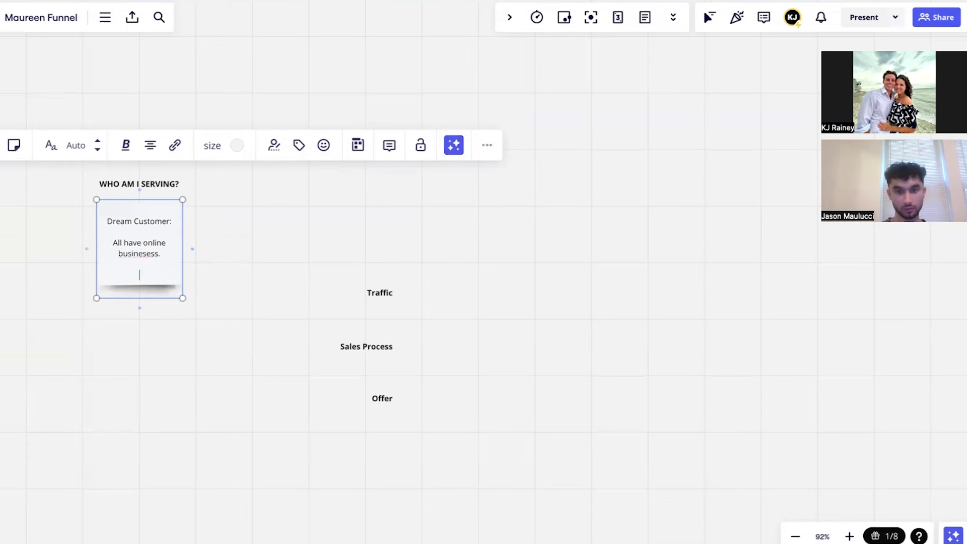
pyautogui.press('Return')
pyautogui.write('Grow soci')
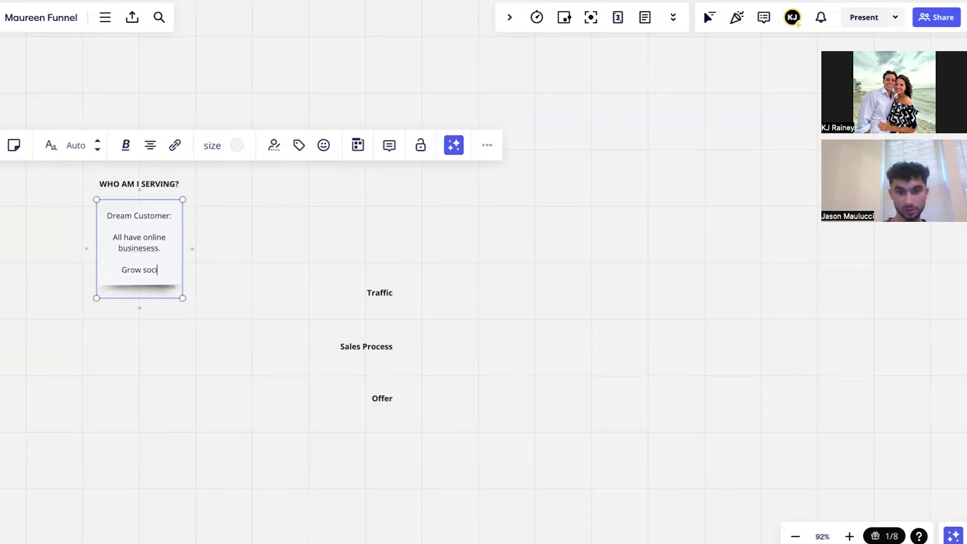
pyautogui.write('al media to i')
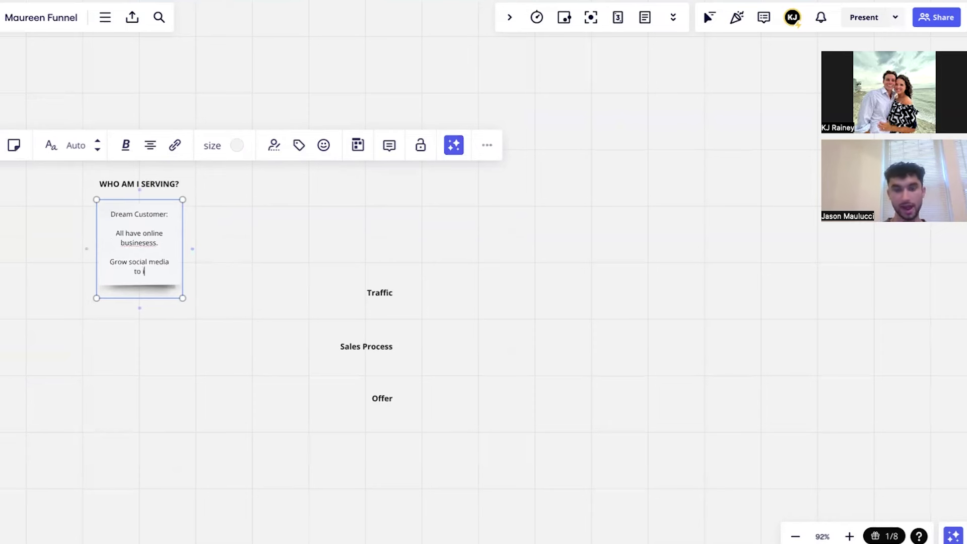
pyautogui.write('ncrease income')
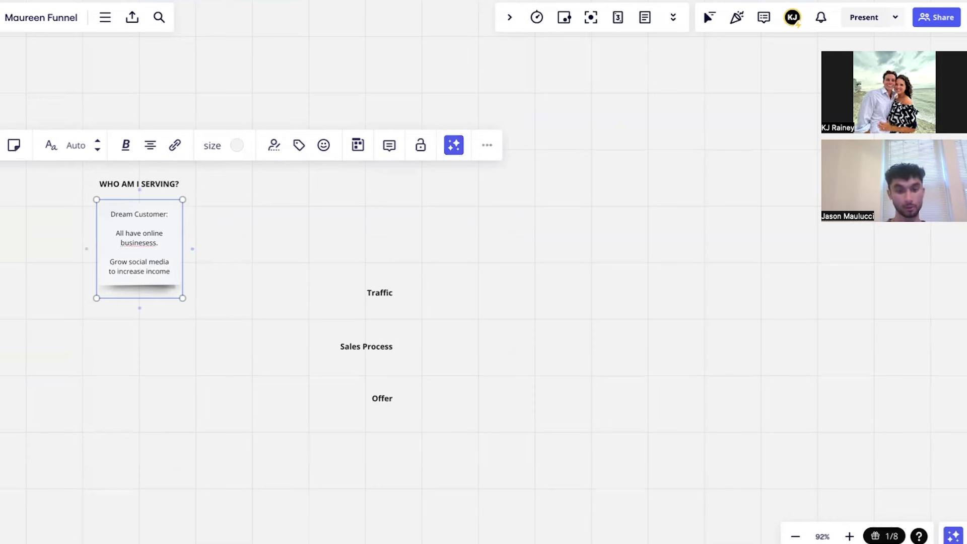
pyautogui.write('.')
pyautogui.press('Return')
pyautogui.write('HOW D')
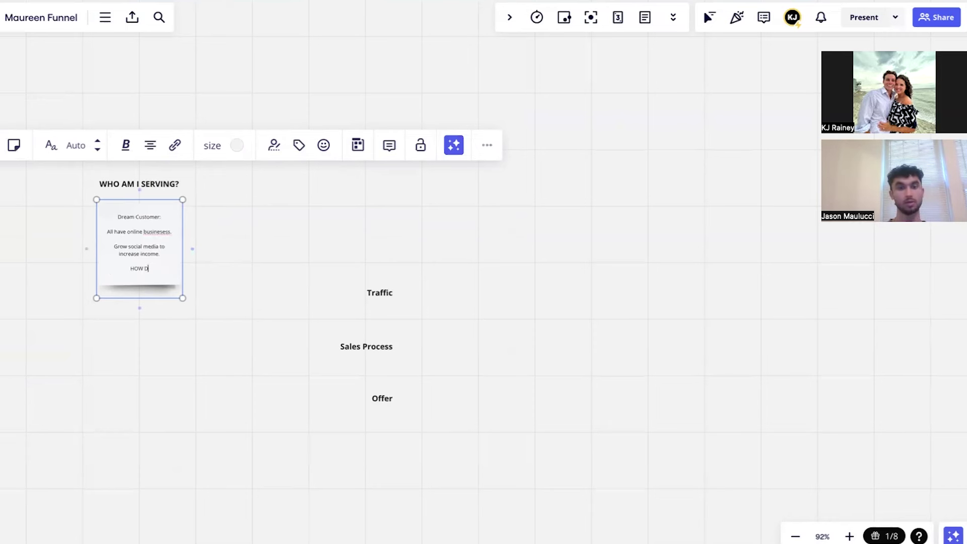
pyautogui.write('O I GROW')
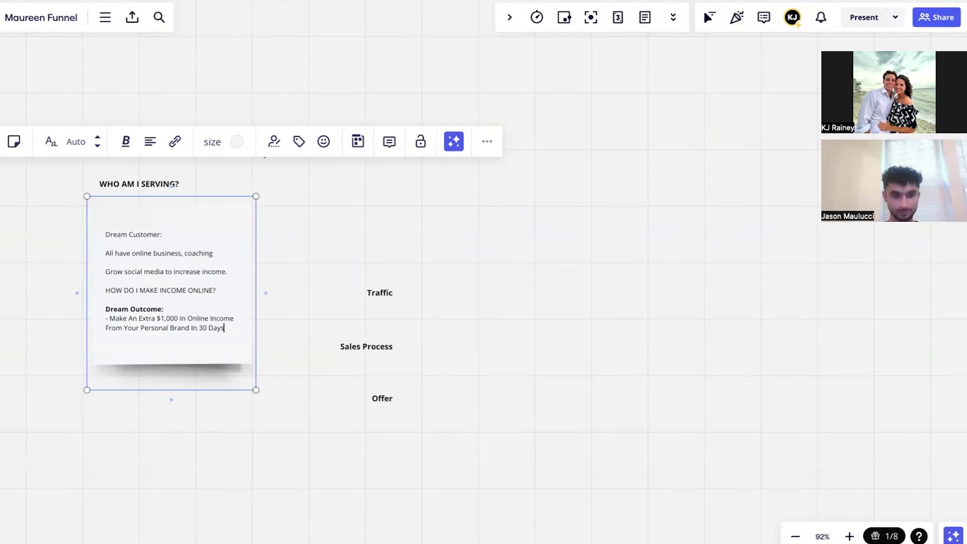
pyautogui.moveTo(227, 328); pyautogui.dragTo(129, 318)
pyautogui.click(95, 316)
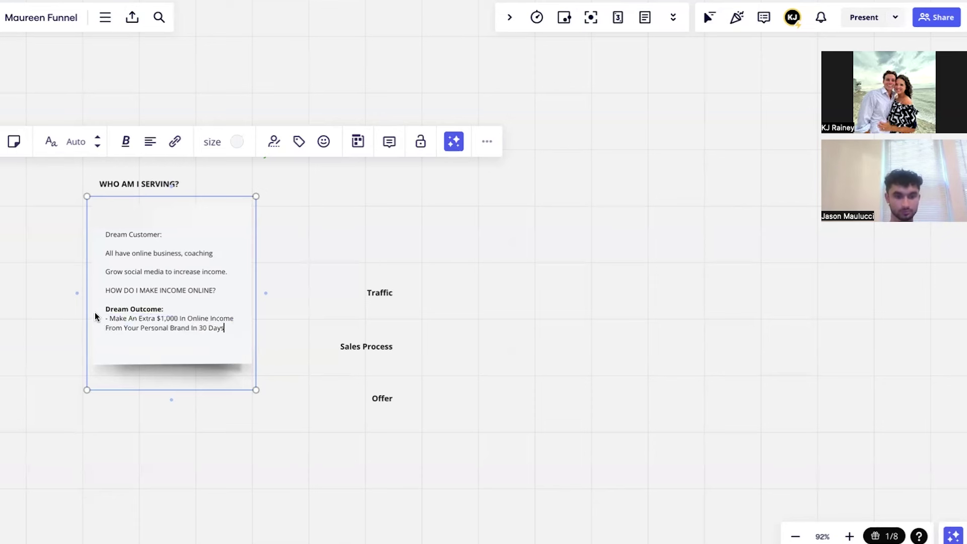
pyautogui.keyDown('shift'); pyautogui.click(110, 317); pyautogui.keyUp('shift')
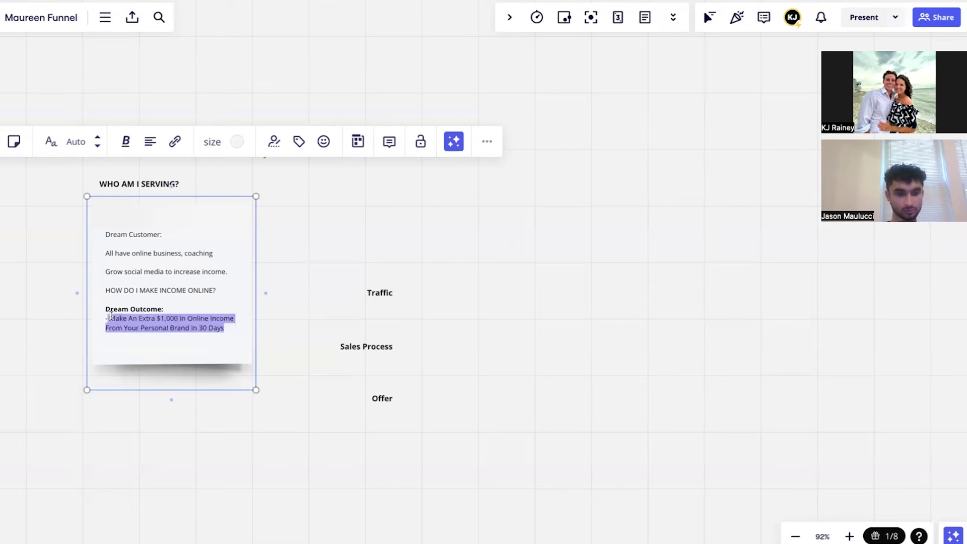
pyautogui.click(218, 331)
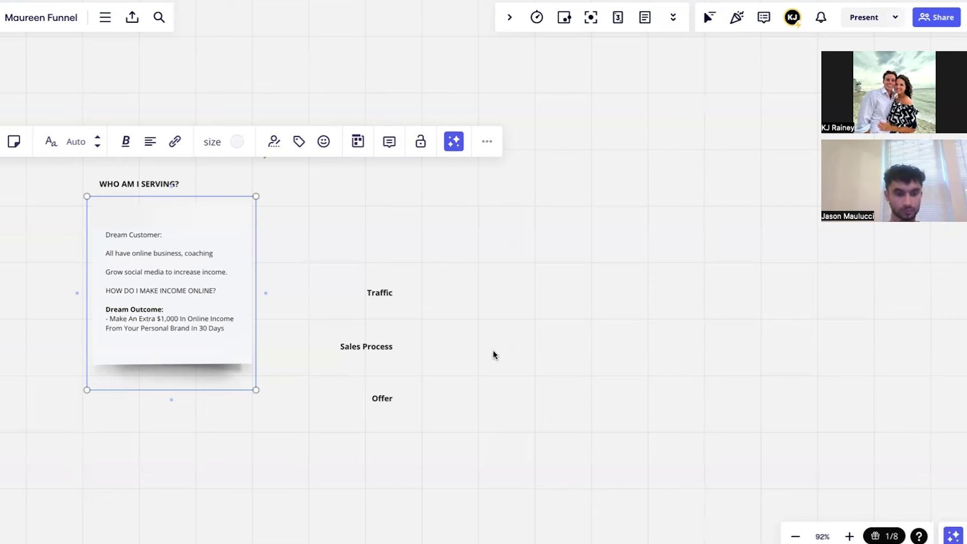
# Step: Move the Traffic, Sales Process and Offer labels up and to the left
pyautogui.moveTo(492, 352); pyautogui.dragTo(427, 319)
pyautogui.click(343, 257)
pyautogui.moveTo(343, 257); pyautogui.dragTo(306, 274)
pyautogui.click(392, 276)
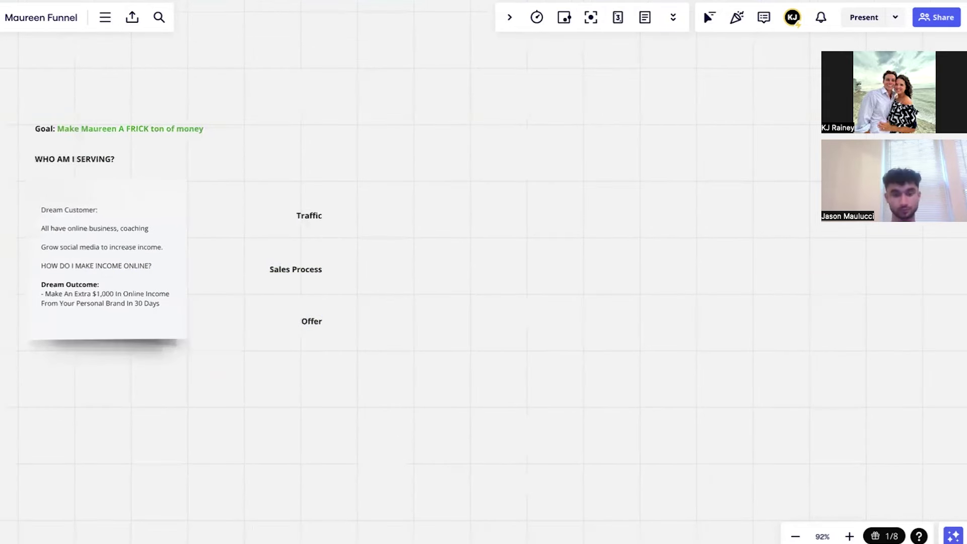
# Step: Create a wide 'Tik Tok' rectangle beside Traffic and a pasted copy labelled 'IG Reels'
pyautogui.click(5, 222)
pyautogui.click(365, 212)
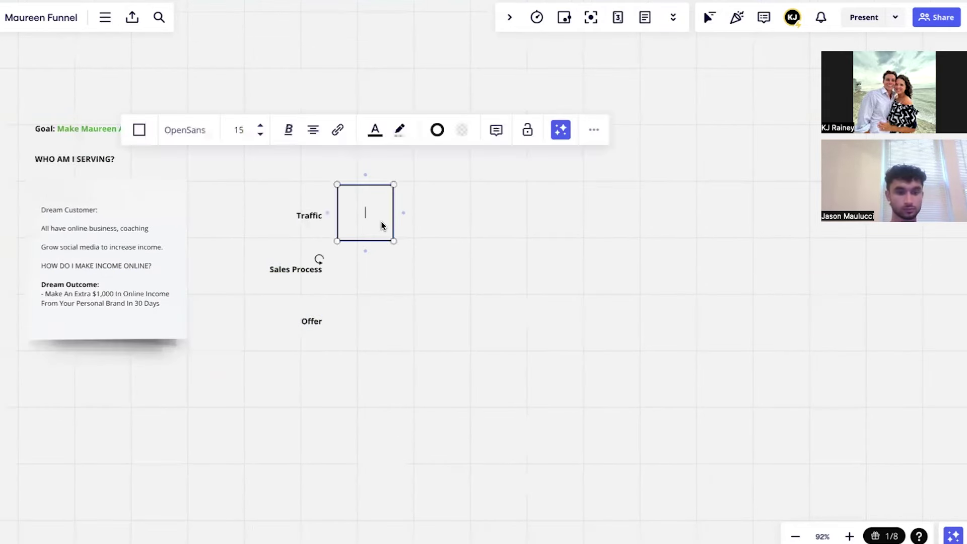
pyautogui.moveTo(395, 239); pyautogui.dragTo(428, 235)
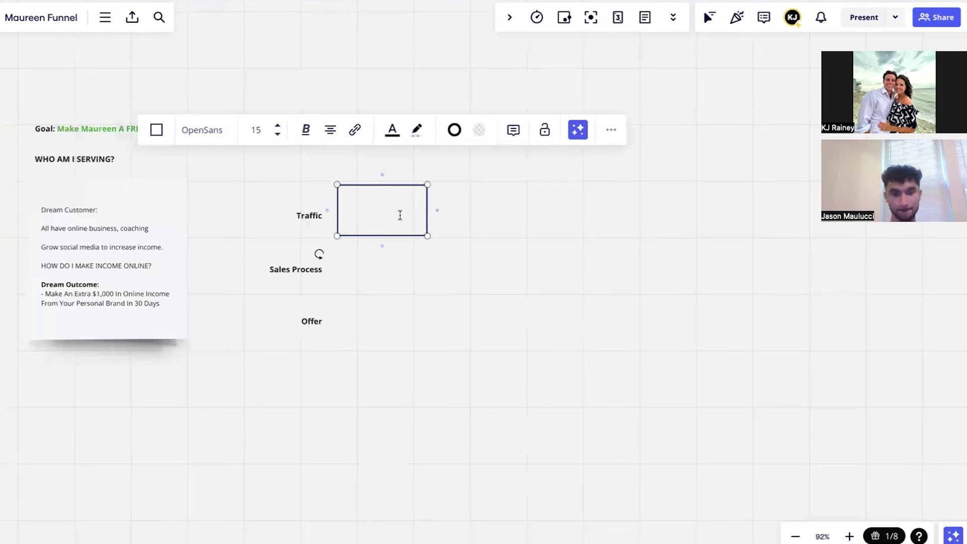
pyautogui.write('Tik ')
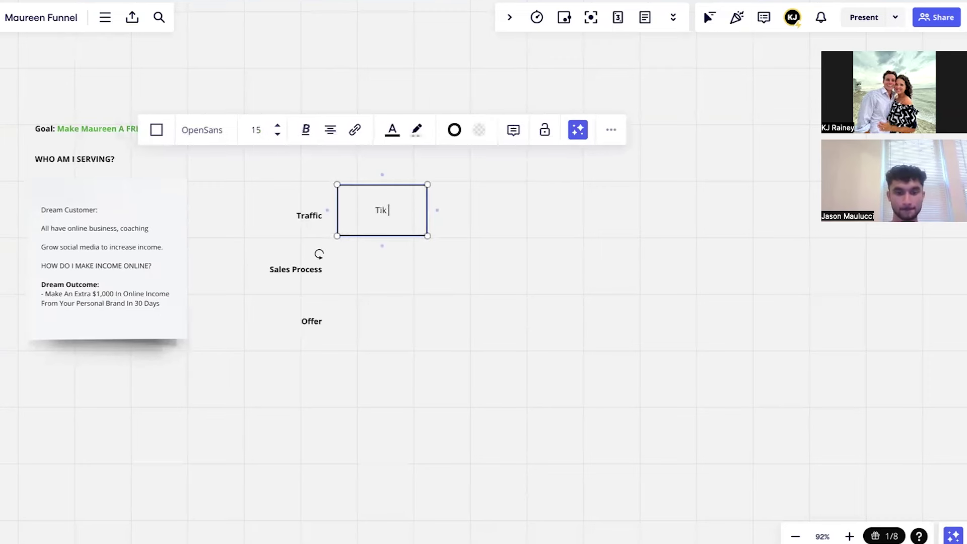
pyautogui.write('Tok')
pyautogui.press('Escape')
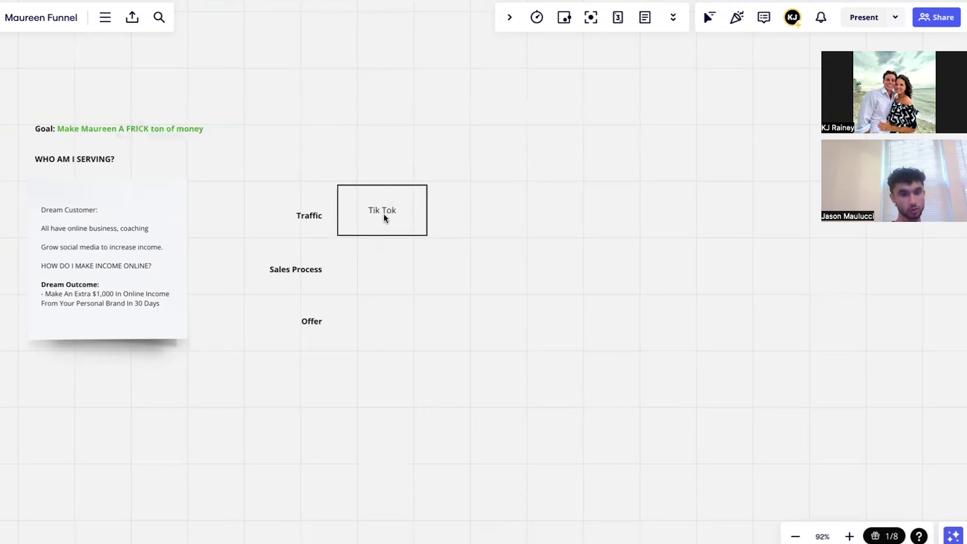
pyautogui.click(384, 215)
pyautogui.hotkey('ctrl', 'c')
pyautogui.click(514, 215)
pyautogui.hotkey('ctrl', 'v')
pyautogui.doubleClick(504, 219)
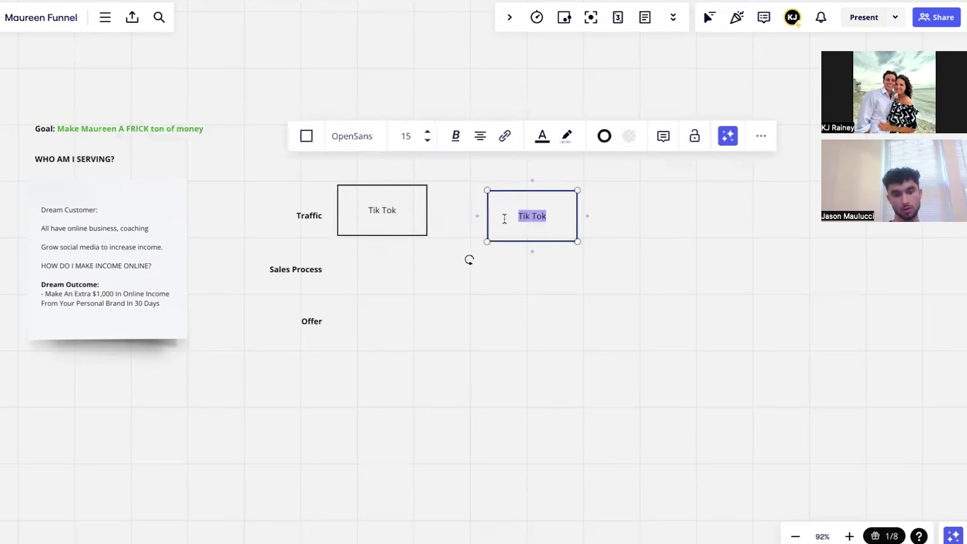
pyautogui.write('IG Reels')
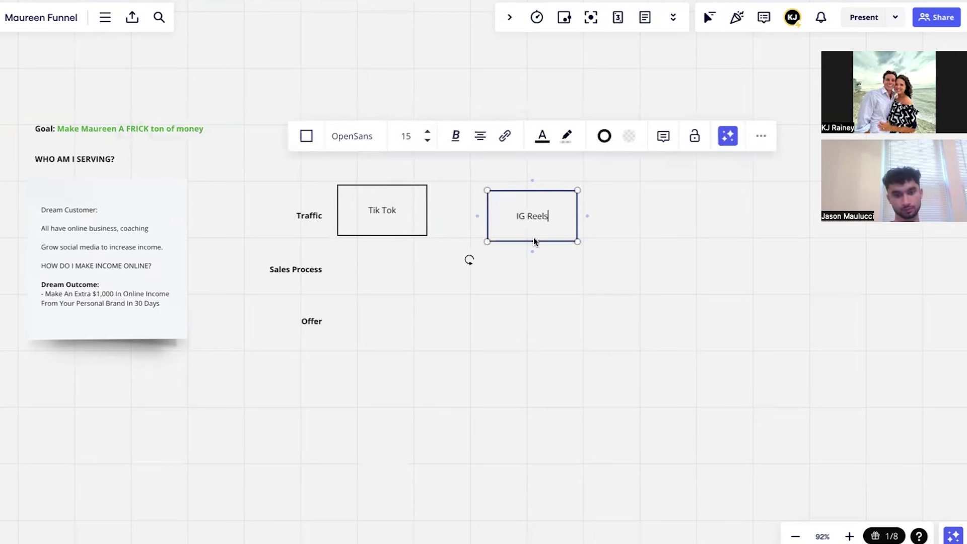
pyautogui.click(560, 279)
# Step: Shrink the Tik Tok and IG Reels boxes, then delete the IG Reels box
pyautogui.click(425, 235)
pyautogui.moveTo(427, 235)
pyautogui.mouseDown()
pyautogui.moveTo(389, 218)
pyautogui.moveTo(418, 220)
pyautogui.mouseUp()
pyautogui.click(519, 230)
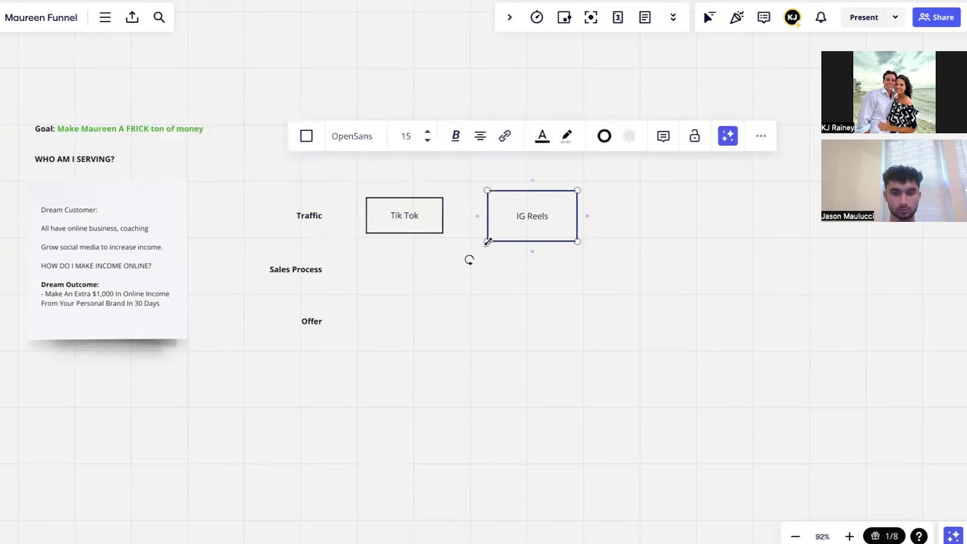
pyautogui.moveTo(487, 241); pyautogui.dragTo(496, 222)
pyautogui.press('Delete')
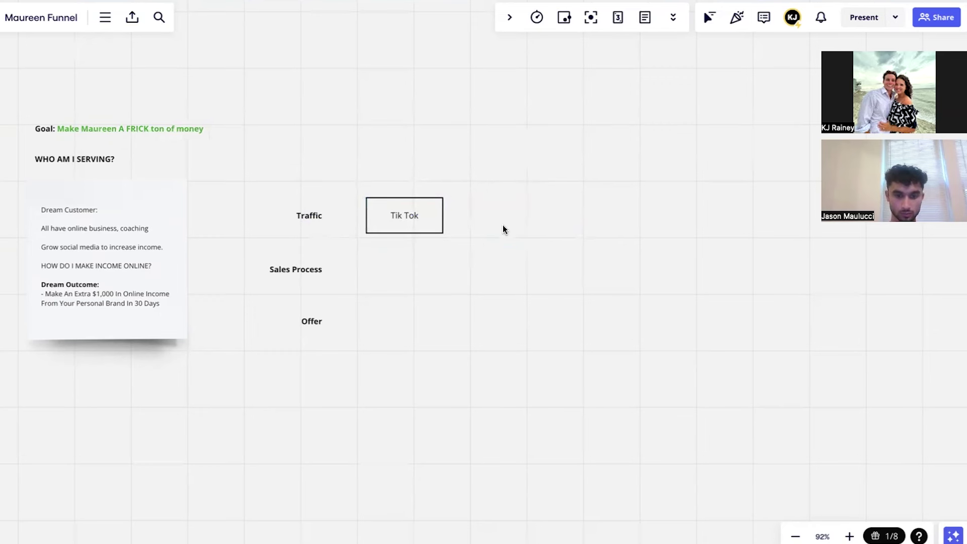
# Step: Fill the Tik Tok box with a pale, low-opacity orange
pyautogui.click(419, 218)
pyautogui.click(501, 143)
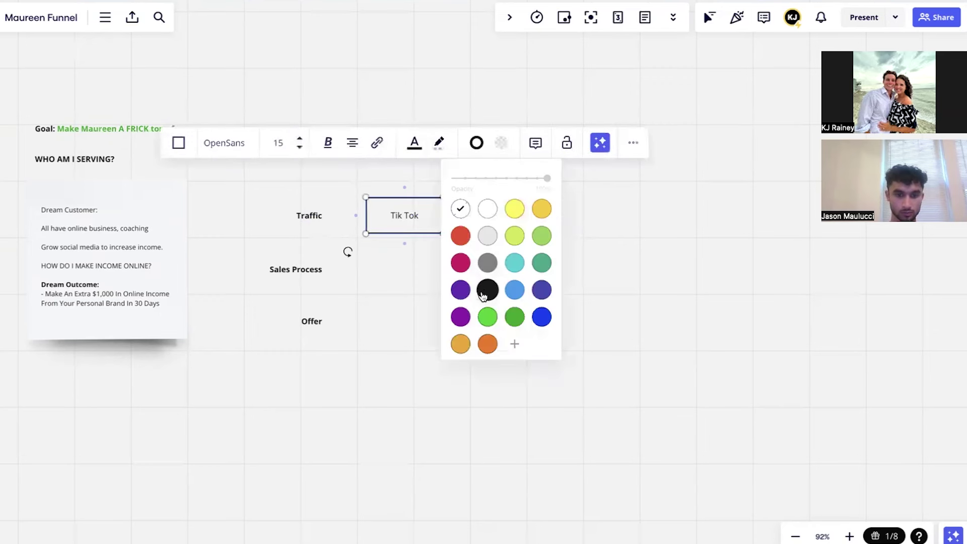
pyautogui.click(487, 340)
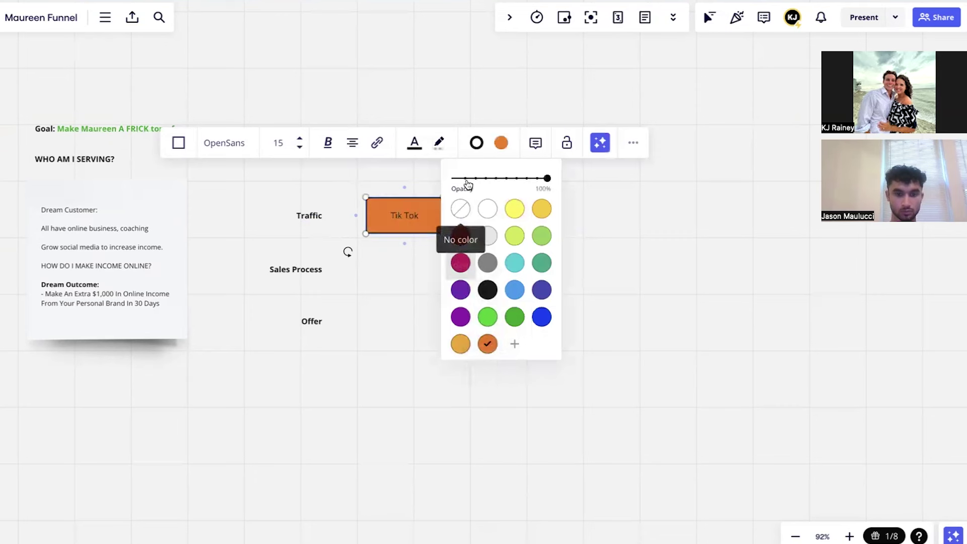
pyautogui.click(482, 178)
pyautogui.moveTo(480, 179); pyautogui.dragTo(463, 179)
pyautogui.click(431, 224)
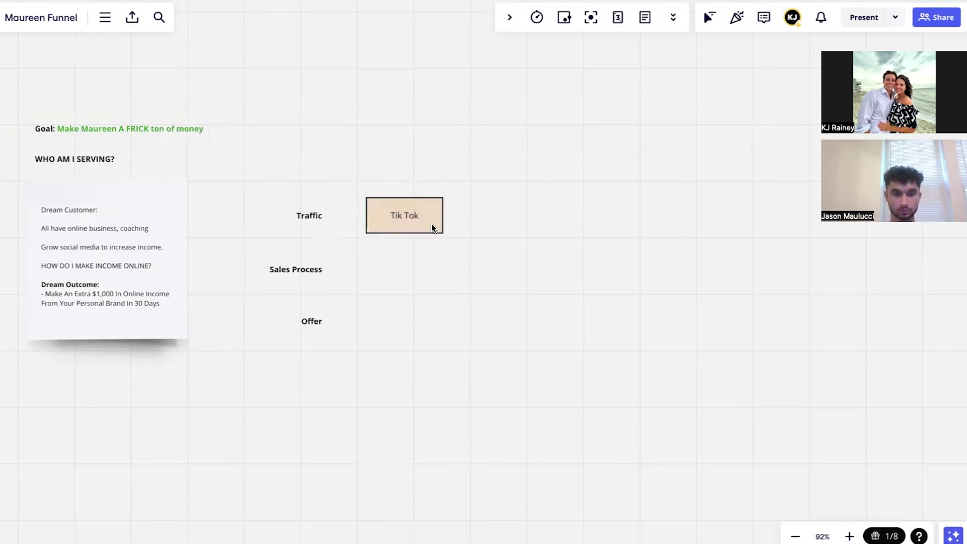
# Step: Duplicate the Tik Tok box alongside it and relabel the copy 'IG Reels'
pyautogui.hotkey('ctrl', 'd')
pyautogui.moveTo(501, 223); pyautogui.dragTo(502, 213)
pyautogui.doubleClick(498, 216)
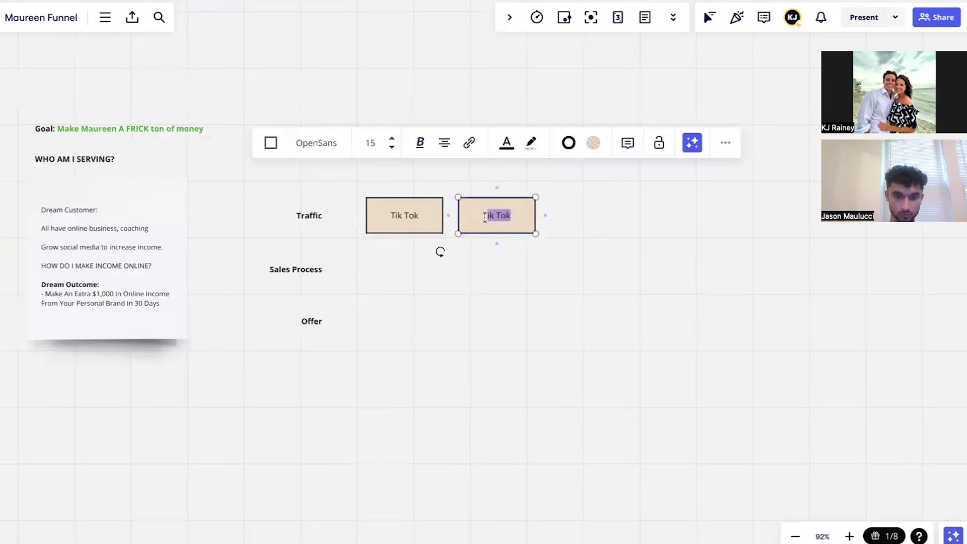
pyautogui.write('IG Reels')
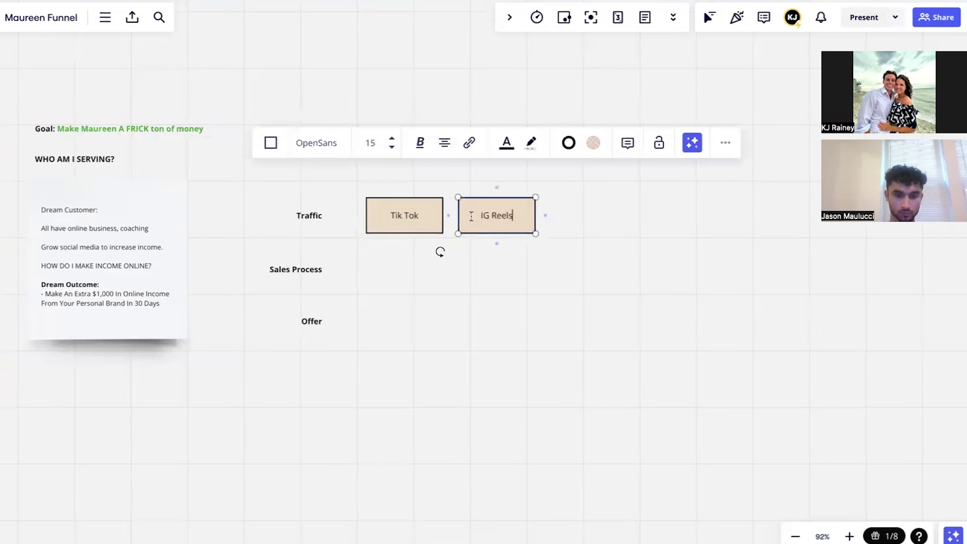
pyautogui.click(474, 301)
# Step: Push the Sales Process and Offer labels further down the board
pyautogui.moveTo(354, 328); pyautogui.dragTo(309, 282)
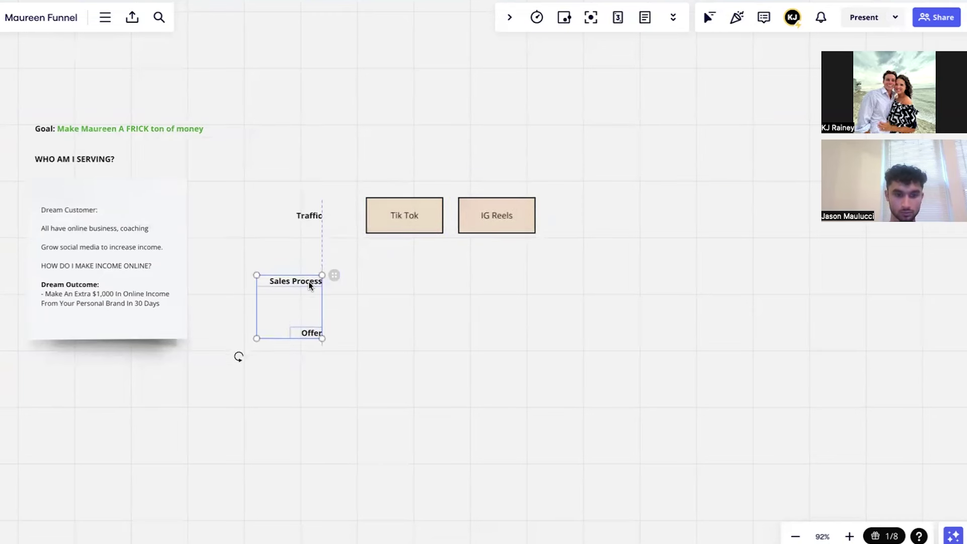
pyautogui.click(418, 280)
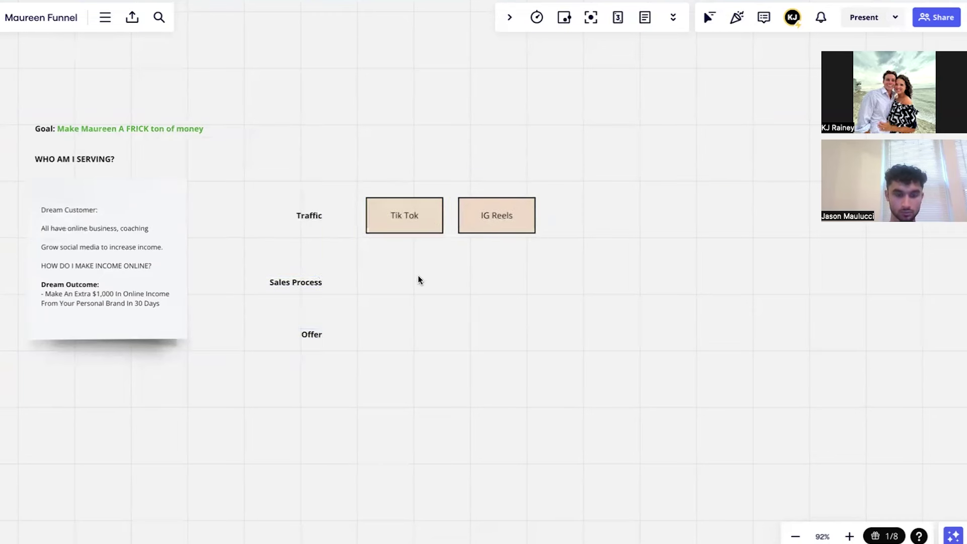
pyautogui.click(491, 225)
pyautogui.moveTo(328, 336); pyautogui.dragTo(327, 351)
pyautogui.click(340, 341)
pyautogui.keyDown('shift'); pyautogui.click(296, 276); pyautogui.keyUp('shift')
# Step: Lower the labels and paste a red-filled 'YouTube' box into the Sales Process row
pyautogui.moveTo(296, 276); pyautogui.dragTo(307, 294)
pyautogui.click(444, 280)
pyautogui.click(428, 228)
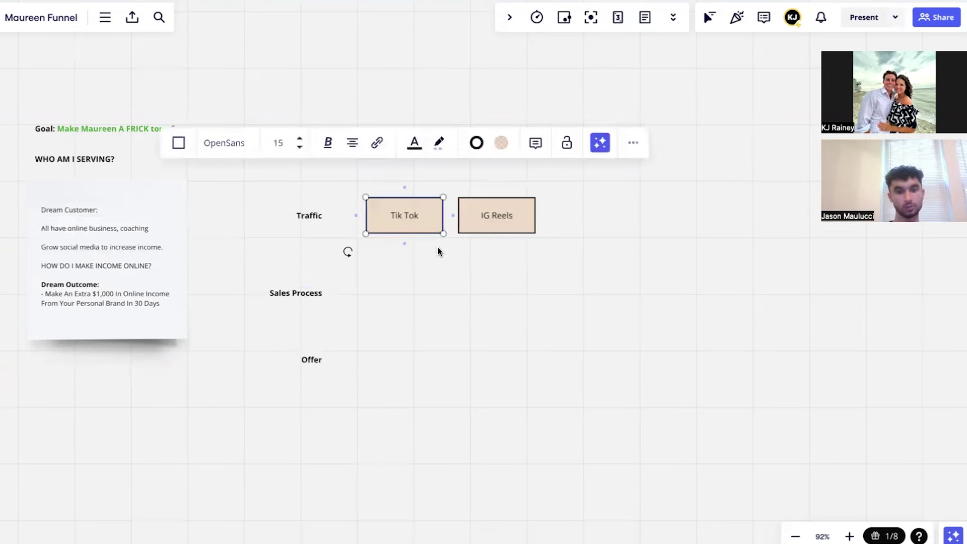
pyautogui.hotkey('ctrl', 'v')
pyautogui.doubleClick(443, 296)
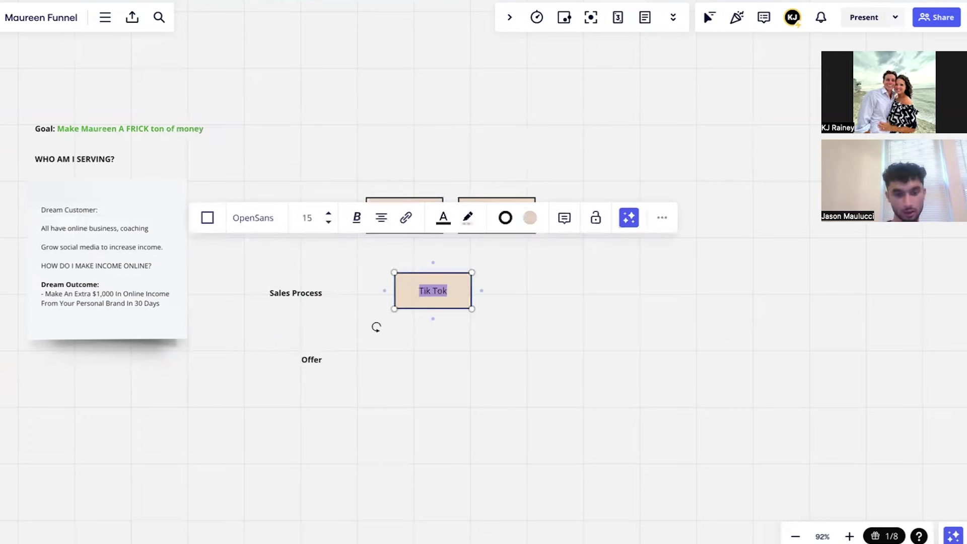
pyautogui.write('YouTube')
pyautogui.click(529, 218)
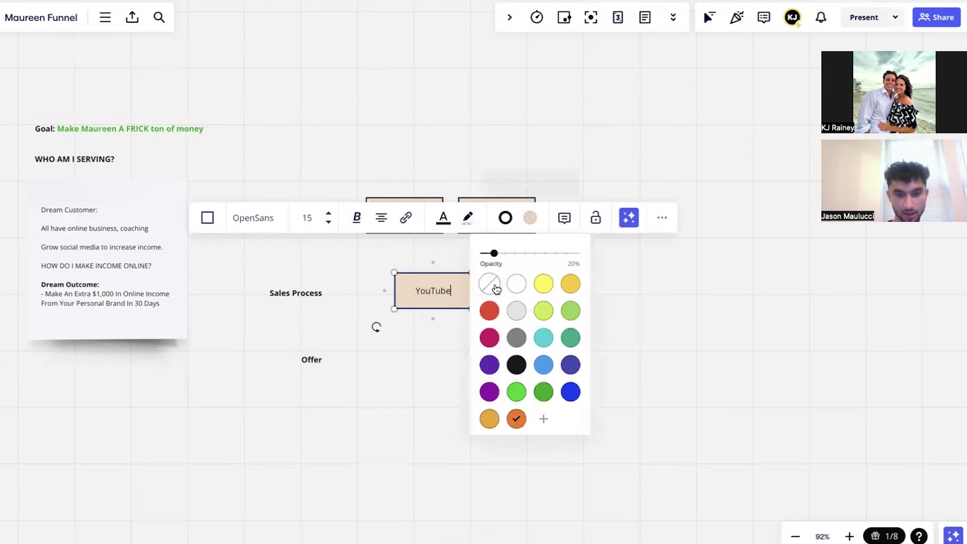
pyautogui.click(494, 316)
pyautogui.click(445, 332)
pyautogui.moveTo(460, 303); pyautogui.dragTo(468, 307)
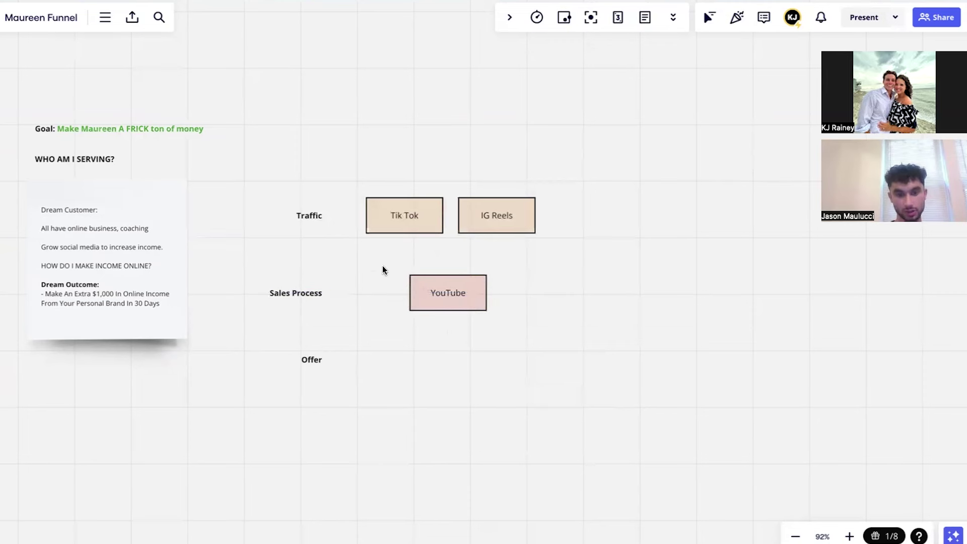
# Step: Draw arrows from Tik Tok and IG Reels down into the YouTube box
pyautogui.click(403, 227)
pyautogui.moveTo(406, 234); pyautogui.dragTo(447, 275)
pyautogui.click(498, 243)
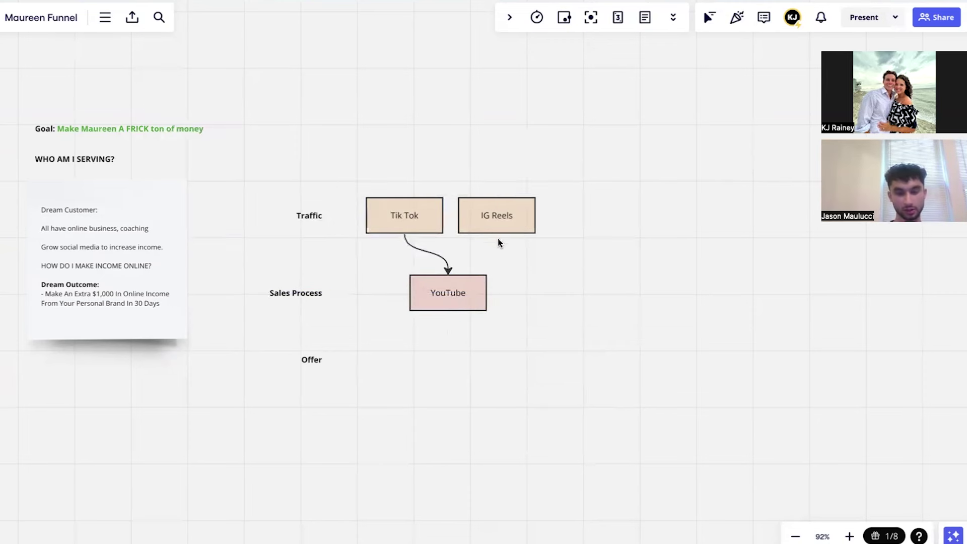
pyautogui.click(498, 230)
pyautogui.moveTo(497, 233); pyautogui.dragTo(448, 273)
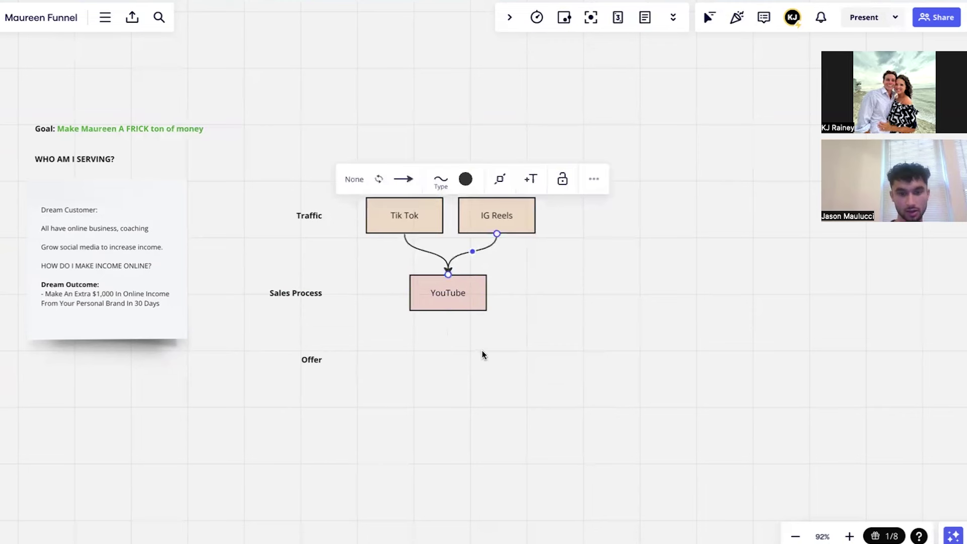
pyautogui.click(458, 311)
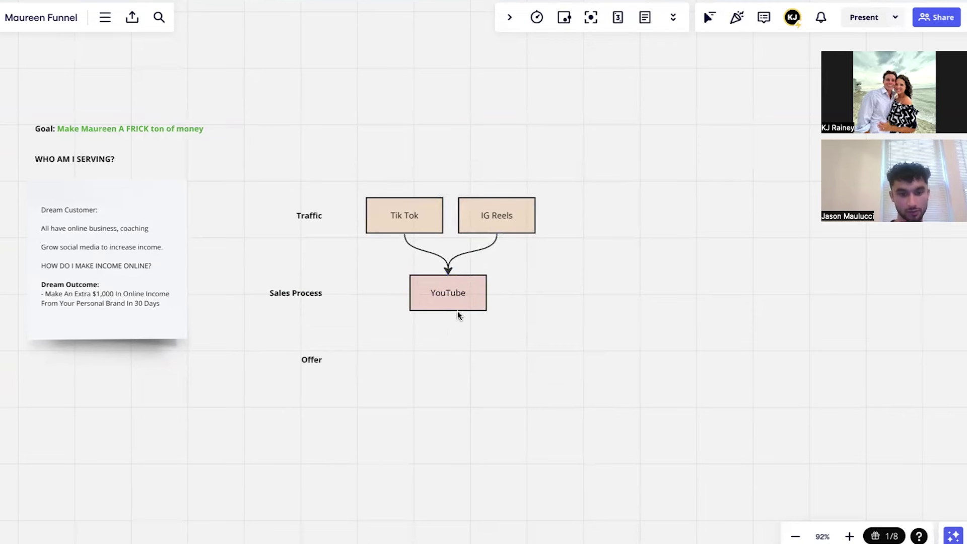
# Step: Copy the YouTube box into the Offer row and relabel it '$97//Skool'
pyautogui.click(461, 304)
pyautogui.hotkey('ctrl', 'c')
pyautogui.hotkey('ctrl', 'v')
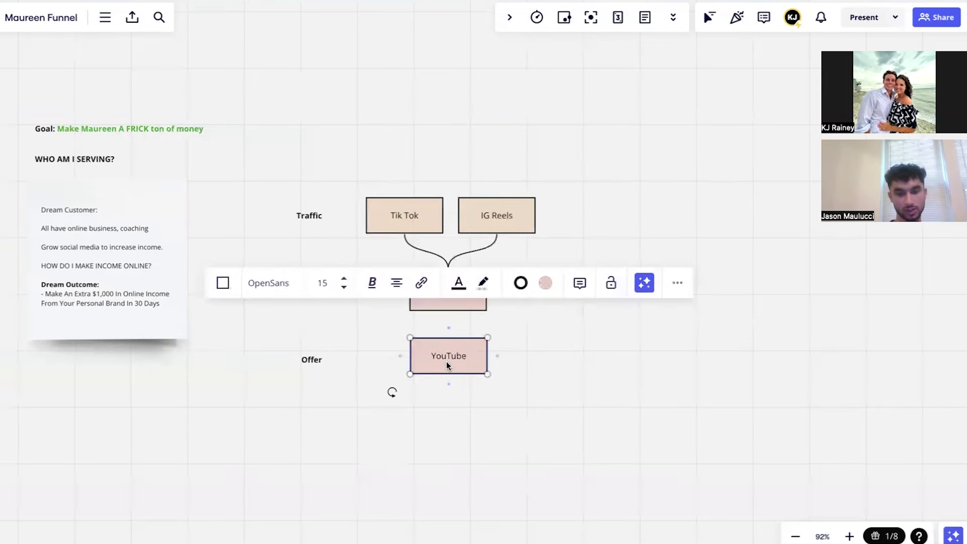
pyautogui.moveTo(446, 361); pyautogui.dragTo(453, 365)
pyautogui.doubleClick(420, 361)
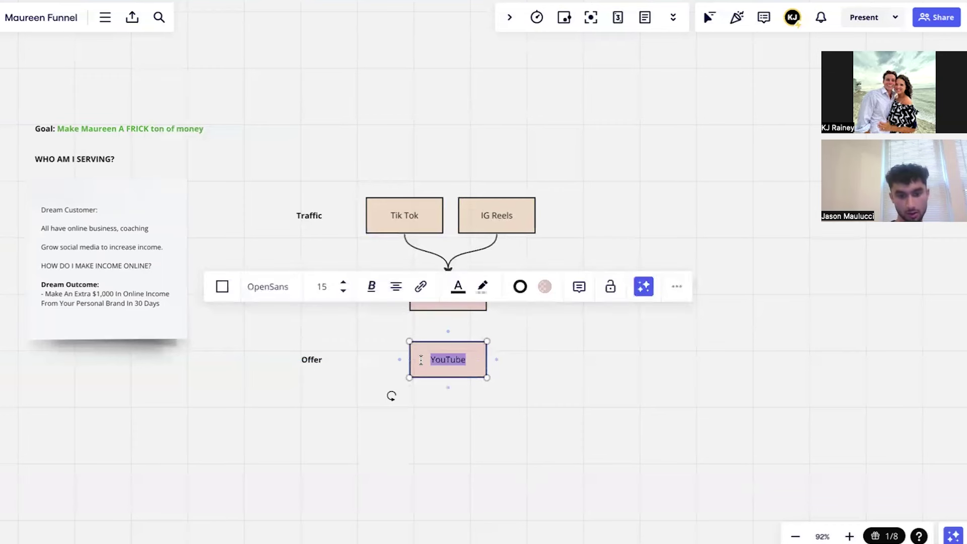
pyautogui.write('$')
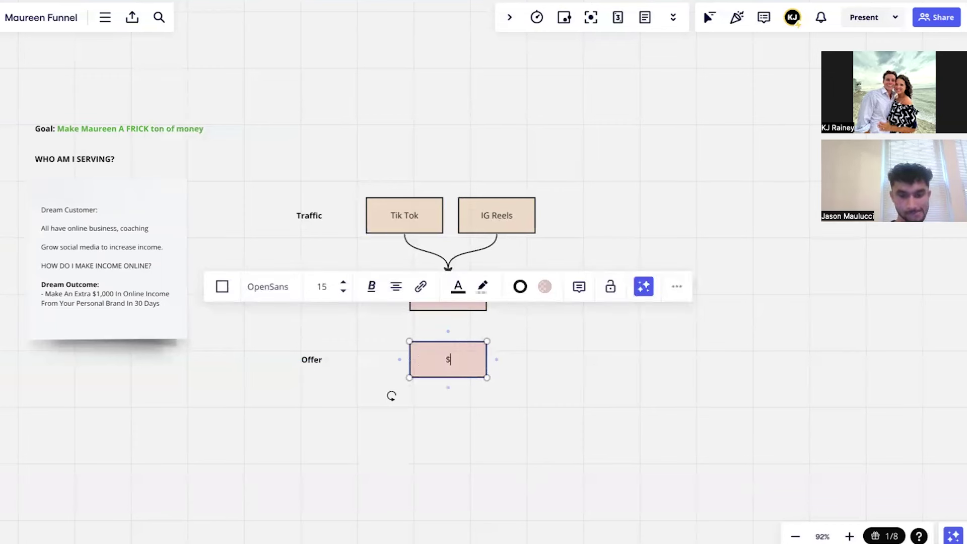
pyautogui.write('97/')
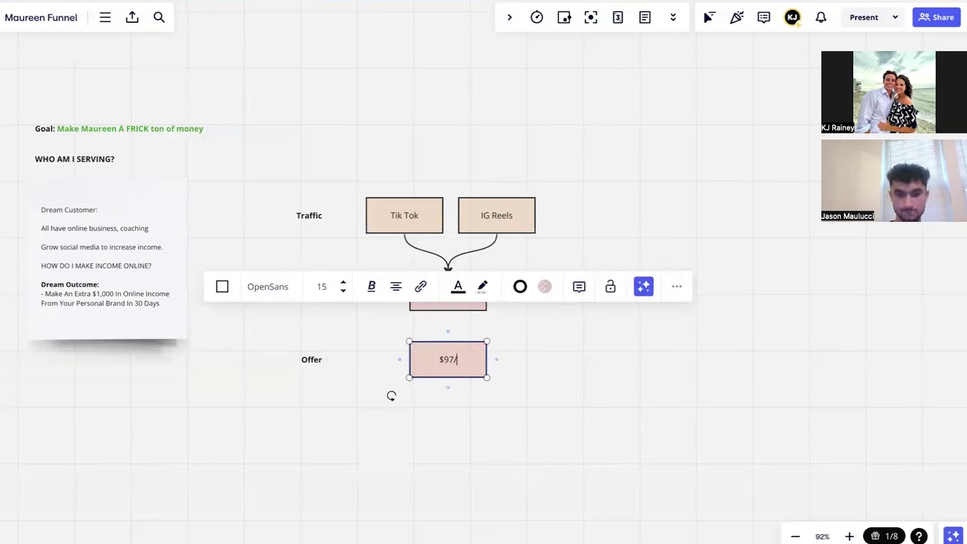
pyautogui.write('/Skool')
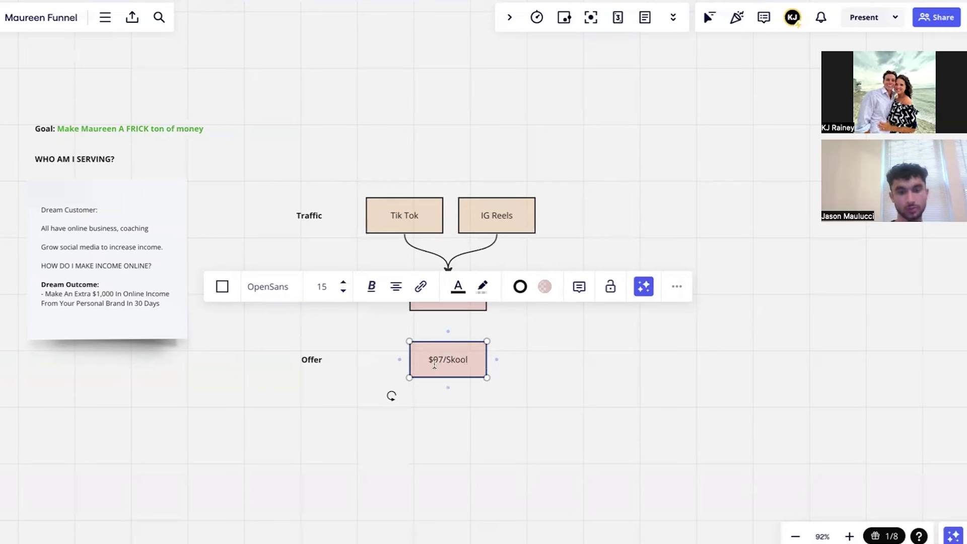
pyautogui.click(458, 388)
pyautogui.click(449, 375)
# Step: Add a connected green 'Ascend To Coaching' box below $97/Skool and resize it
pyautogui.click(448, 387)
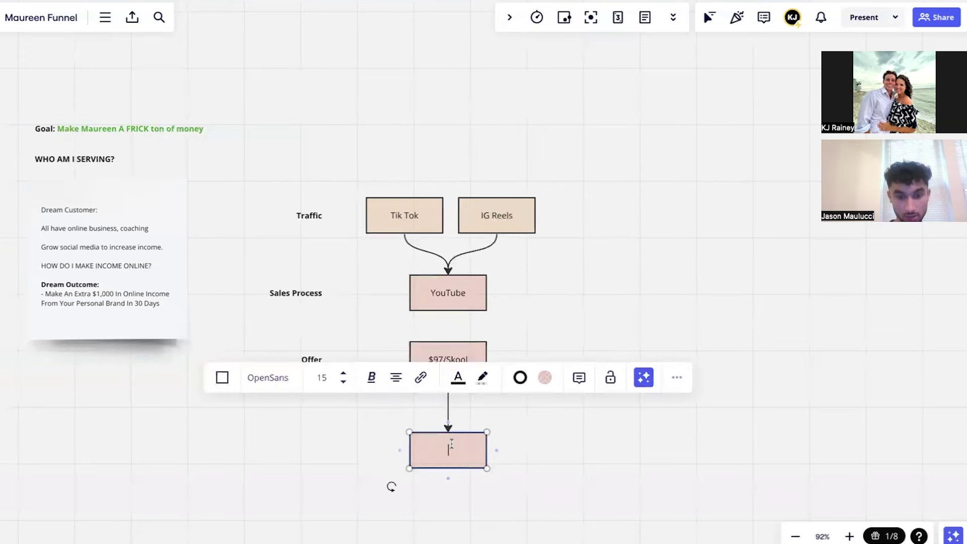
pyautogui.write('Ascend To Coaching')
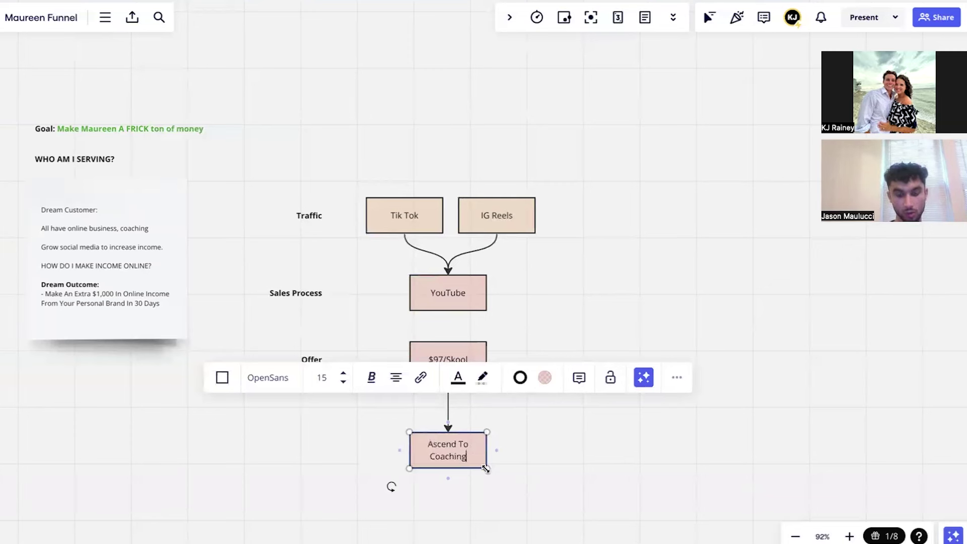
pyautogui.moveTo(484, 468)
pyautogui.mouseDown()
pyautogui.moveTo(503, 467)
pyautogui.moveTo(485, 462)
pyautogui.mouseUp()
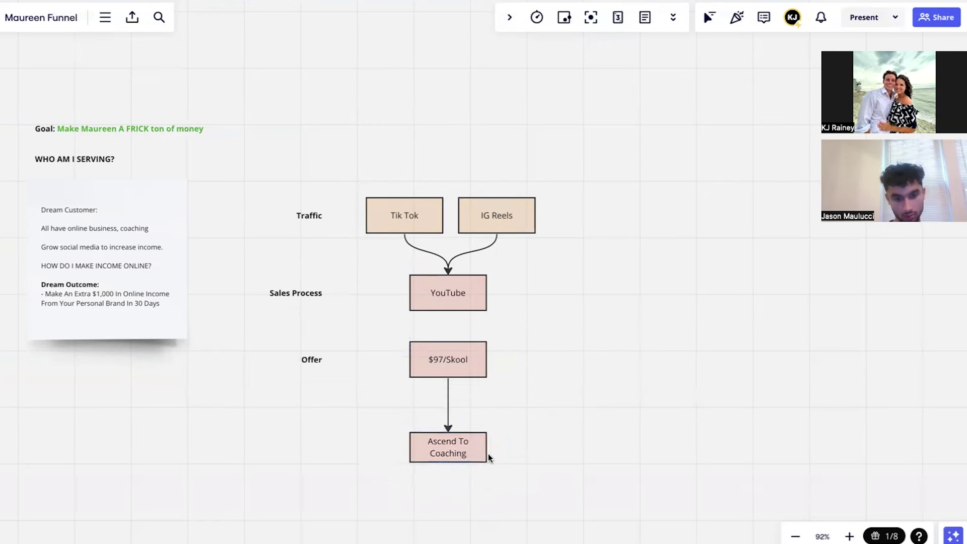
pyautogui.click(544, 377)
pyautogui.click(560, 326)
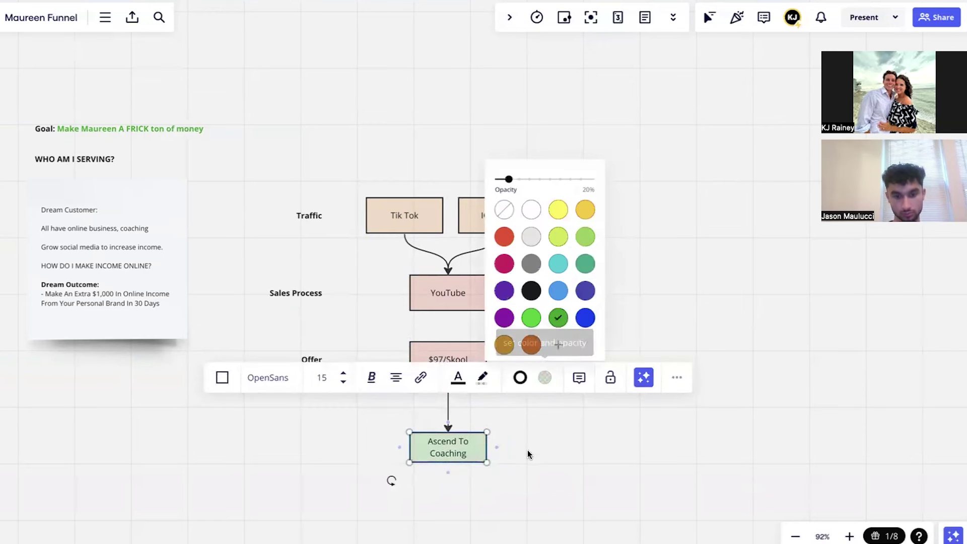
pyautogui.moveTo(490, 467); pyautogui.dragTo(476, 453)
# Step: Connect the YouTube box to the $97/Skool box with an arrow
pyautogui.click(562, 452)
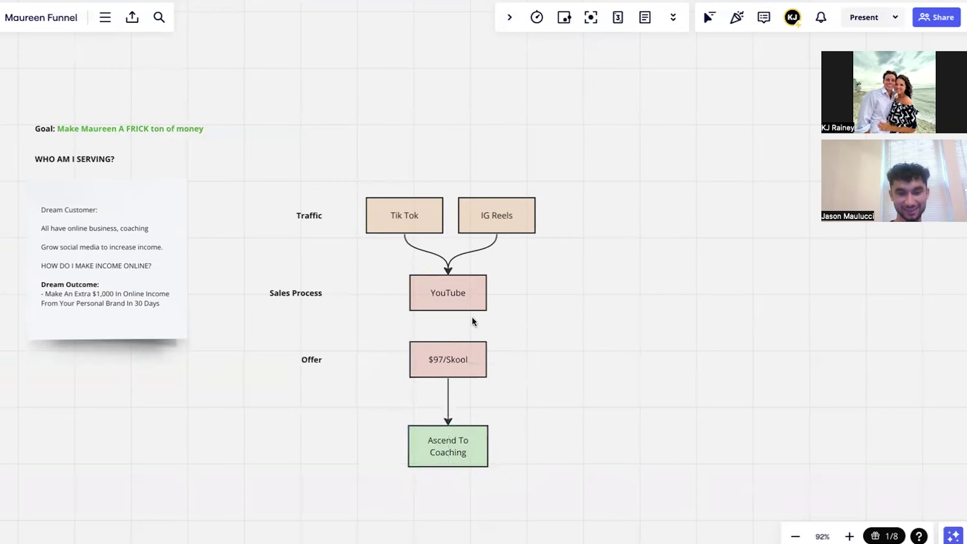
pyautogui.click(454, 305)
pyautogui.click(446, 335)
# Step: Fill the $97/Skool box green and nudge the board view slightly left
pyautogui.click(464, 361)
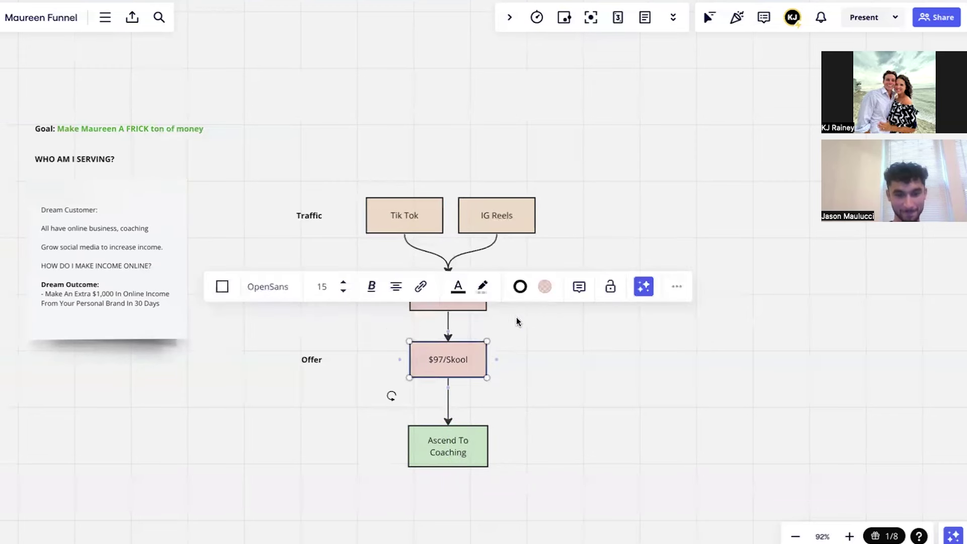
pyautogui.click(544, 286)
pyautogui.click(558, 461)
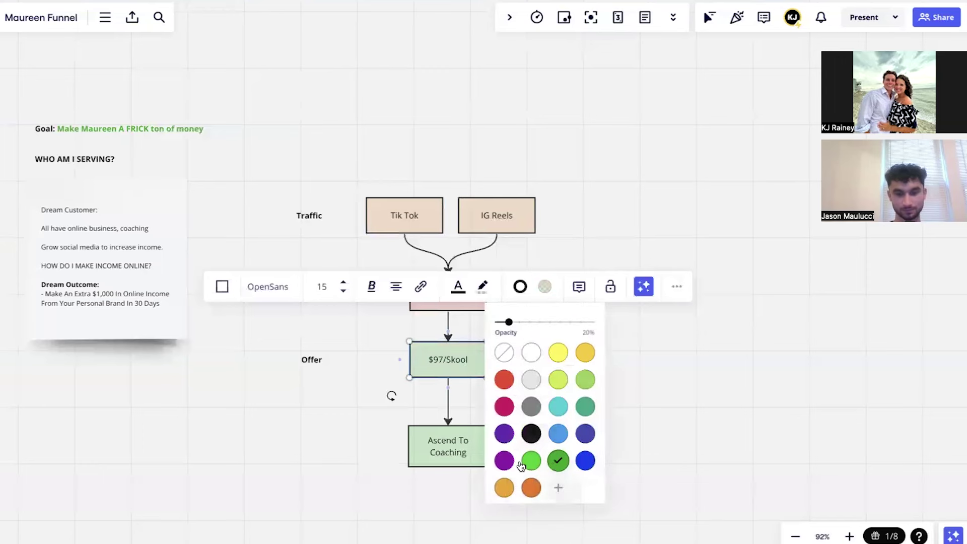
pyautogui.click(443, 493)
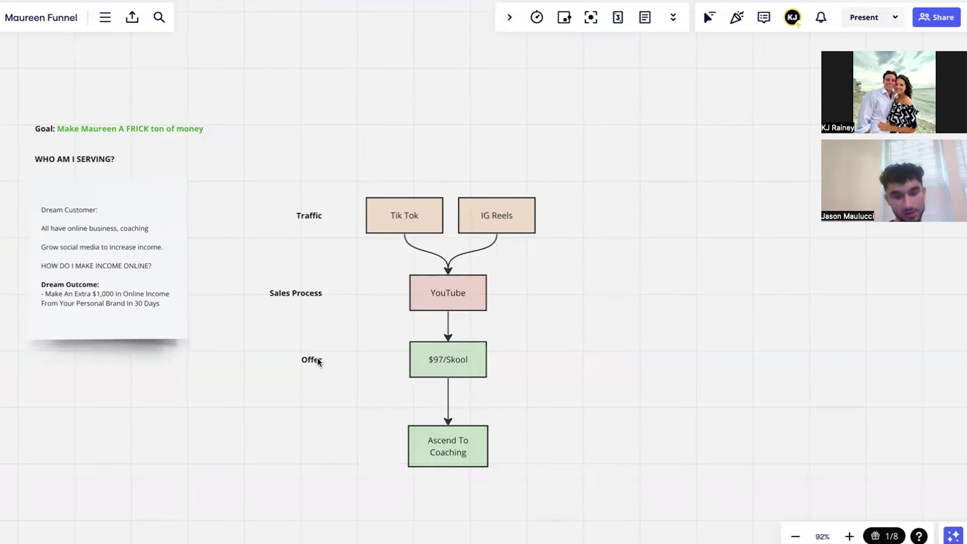
pyautogui.moveTo(542, 364); pyautogui.dragTo(514, 352)
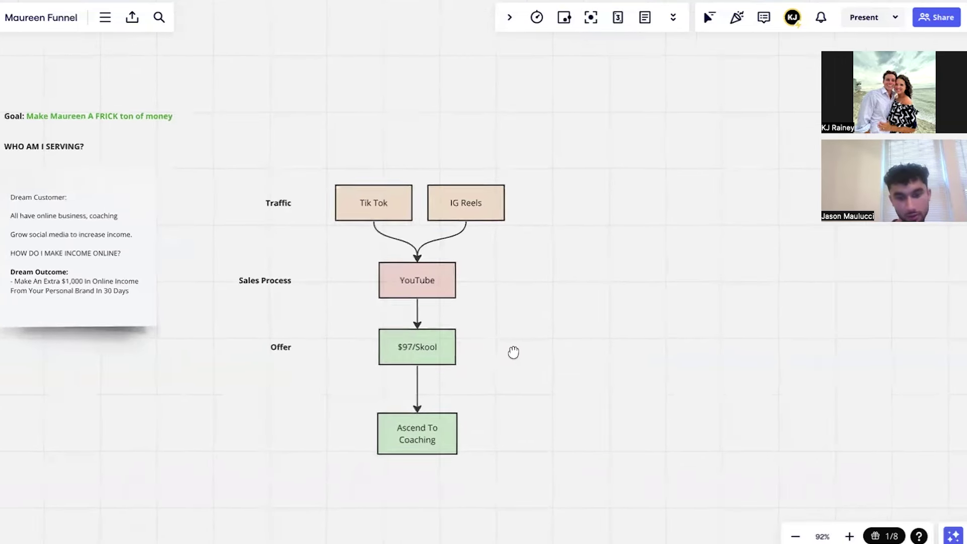
pyautogui.click(452, 275)
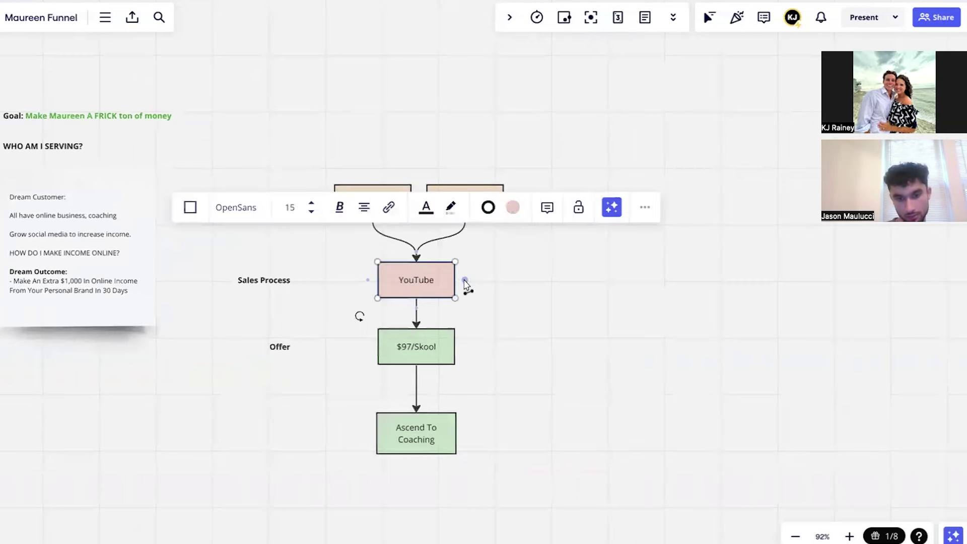
pyautogui.click(493, 280)
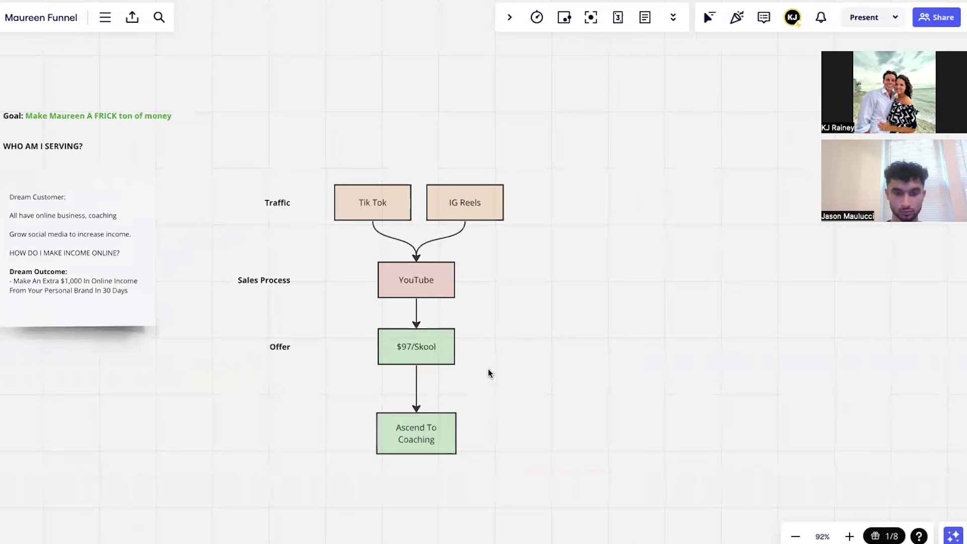
# Step: Move the $97/Skool and Ascend To Coaching boxes lower, aligned under YouTube
pyautogui.moveTo(470, 354); pyautogui.dragTo(403, 447)
pyautogui.moveTo(418, 359); pyautogui.dragTo(420, 424)
pyautogui.click(473, 305)
# Step: Connect a new bold 'Email list (Lead Magnet)' box out of YouTube
pyautogui.click(449, 302)
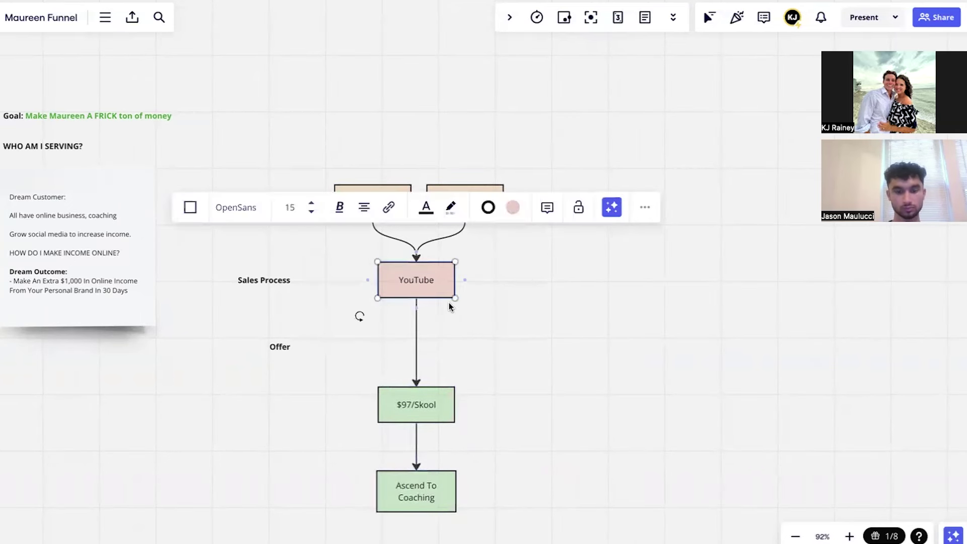
pyautogui.moveTo(416, 302); pyautogui.dragTo(483, 342)
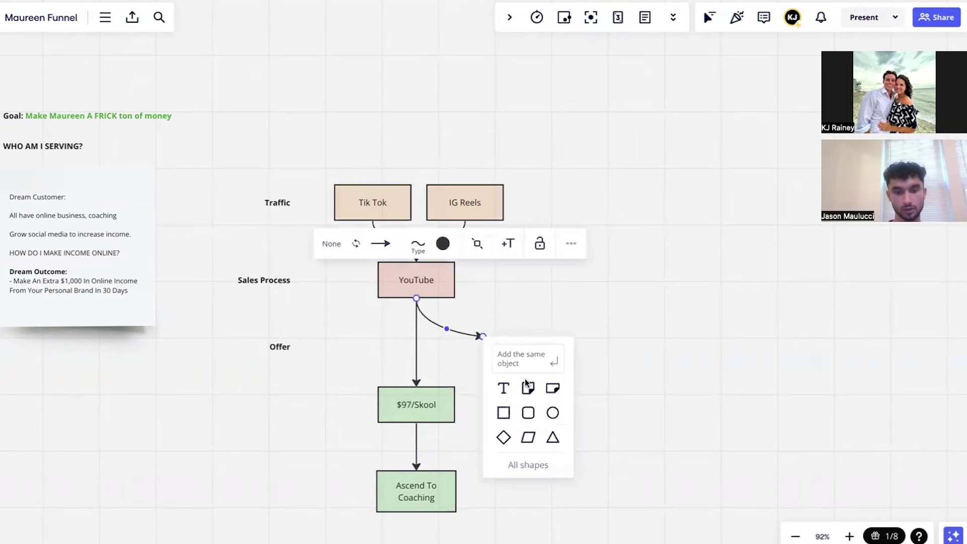
pyautogui.click(530, 361)
pyautogui.write('EMai')
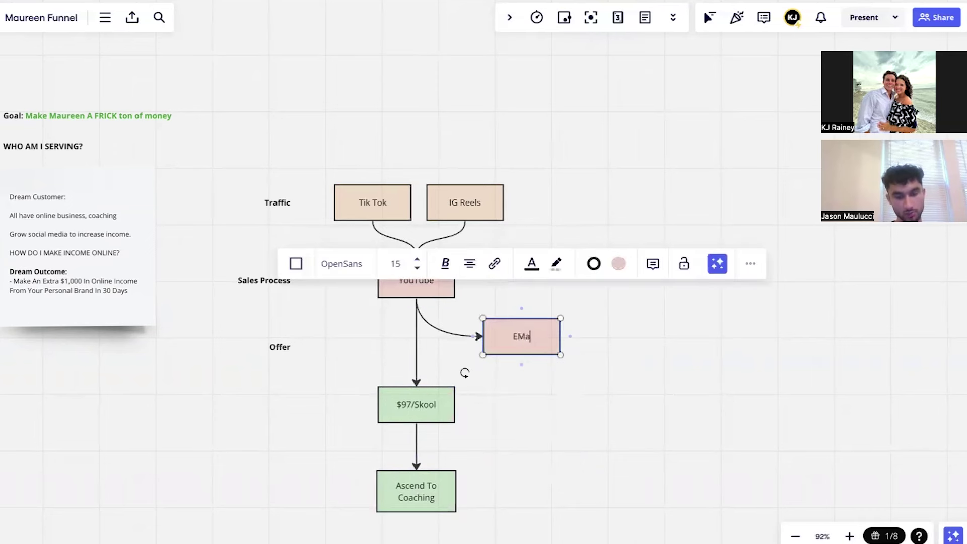
pyautogui.press('BackSpace')
pyautogui.write('mail list')
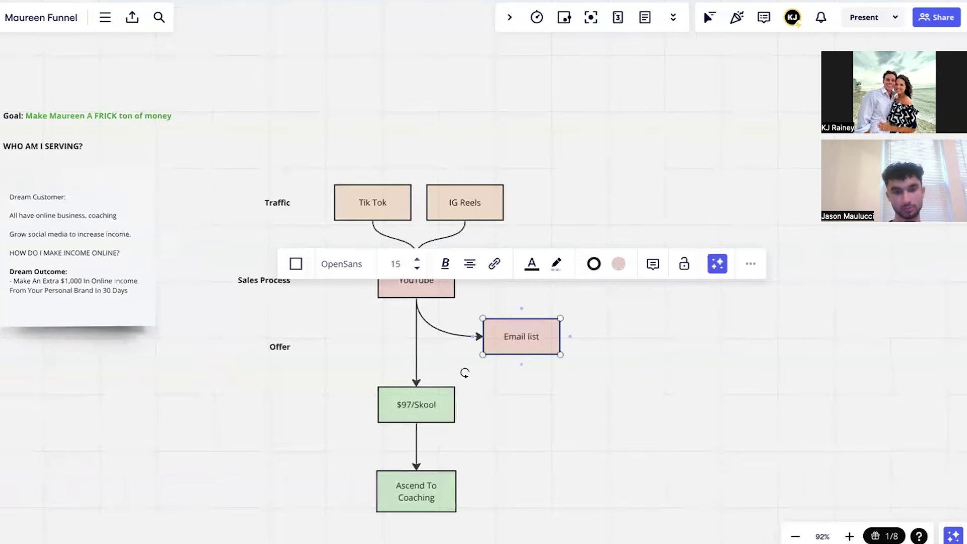
pyautogui.press('Return')
pyautogui.write('(')
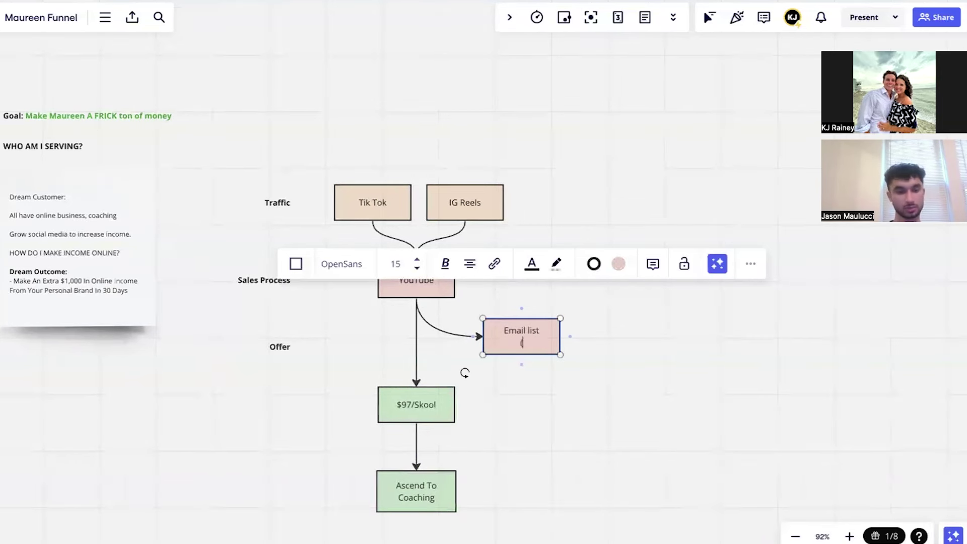
pyautogui.write('Lead Magnet)')
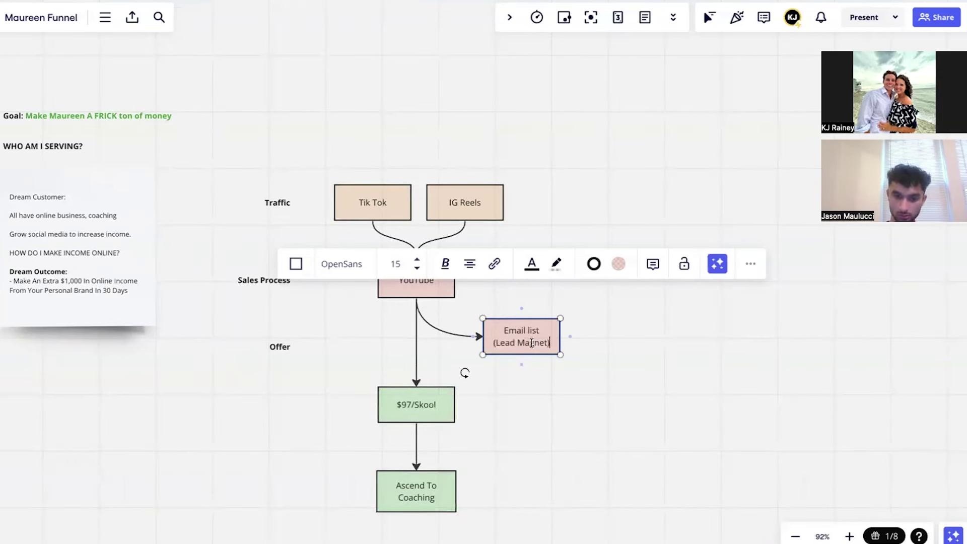
pyautogui.moveTo(505, 329); pyautogui.dragTo(560, 347)
pyautogui.hotkey('ctrl', 'b')
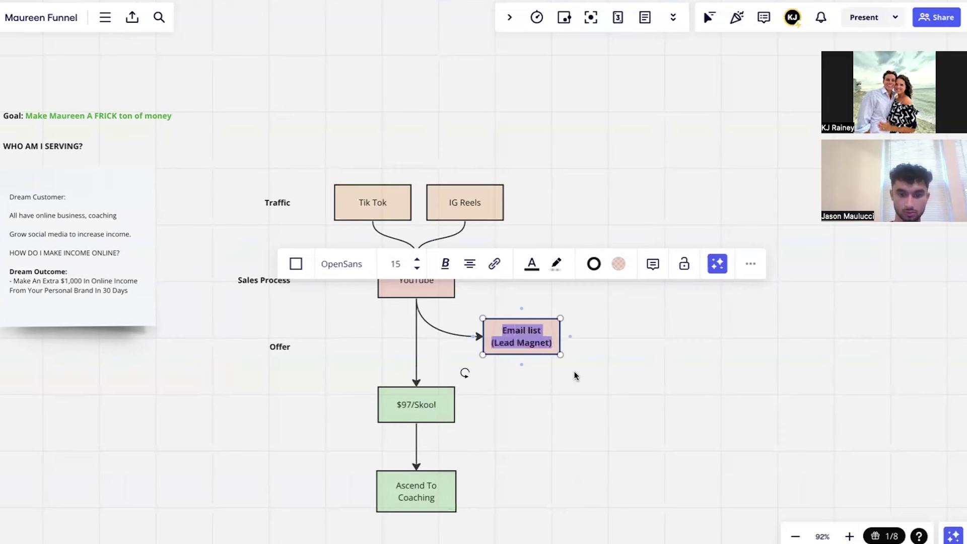
pyautogui.click(574, 370)
# Step: Link Email list to $97/Skool and make both YouTube–Email list–$97/Skool connectors dashed
pyautogui.click(518, 349)
pyautogui.moveTo(521, 364); pyautogui.dragTo(456, 405)
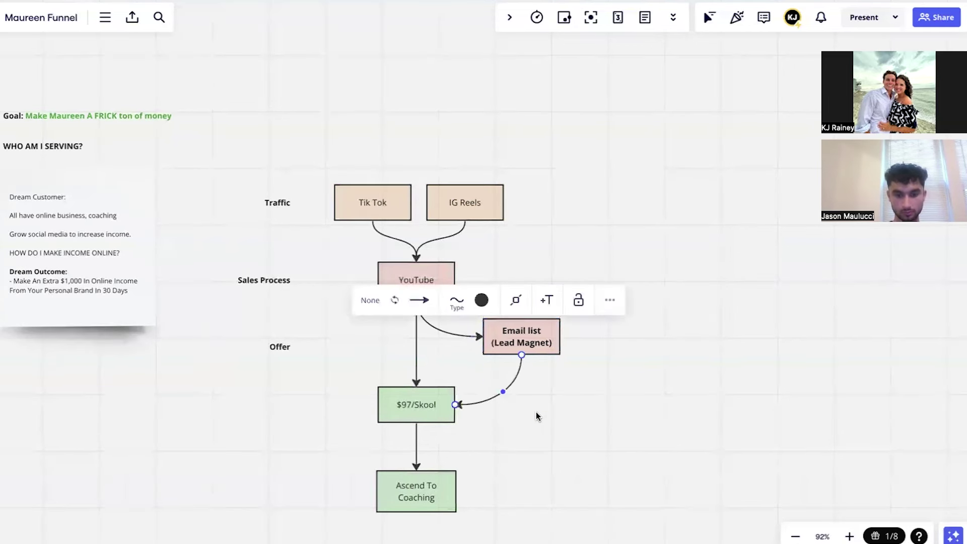
pyautogui.click(536, 397)
pyautogui.click(457, 336)
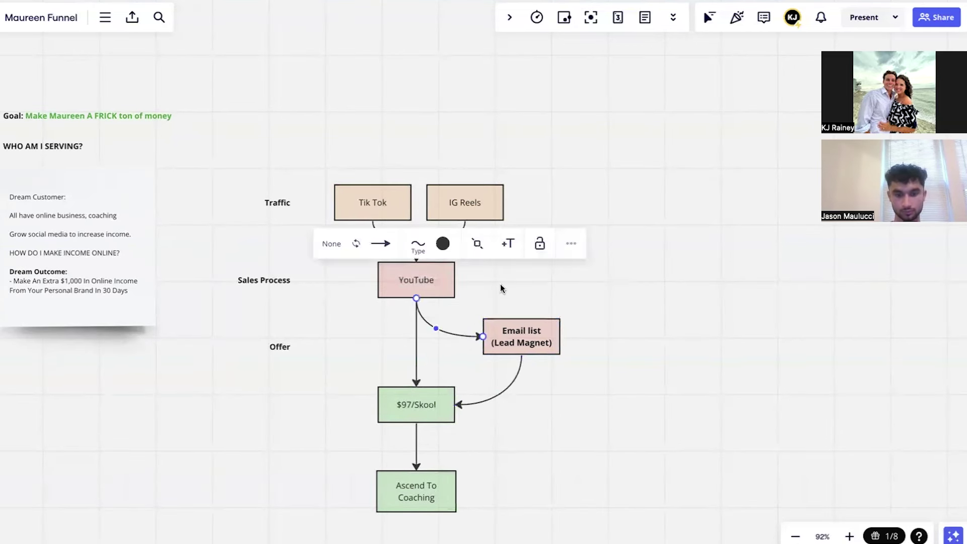
pyautogui.click(424, 249)
pyautogui.click(433, 346)
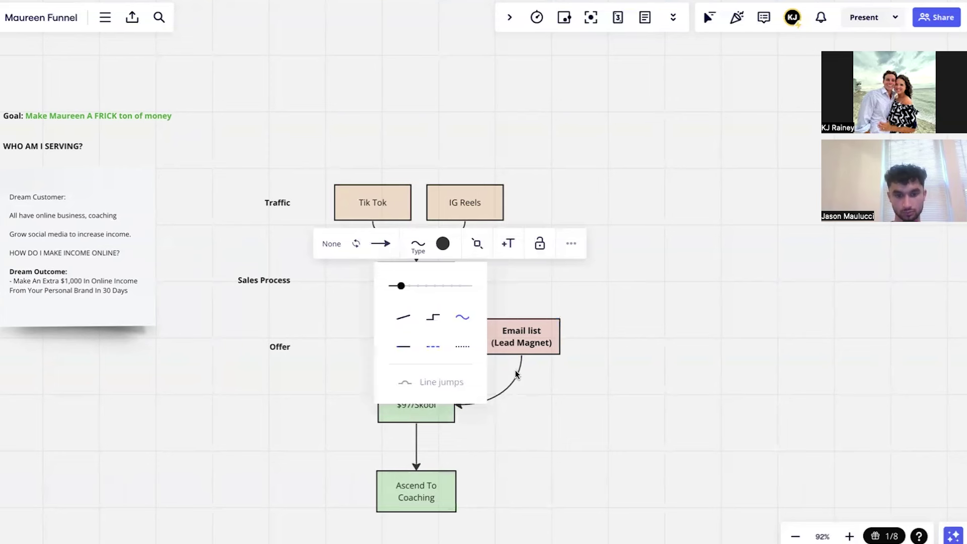
pyautogui.click(515, 373)
pyautogui.click(456, 305)
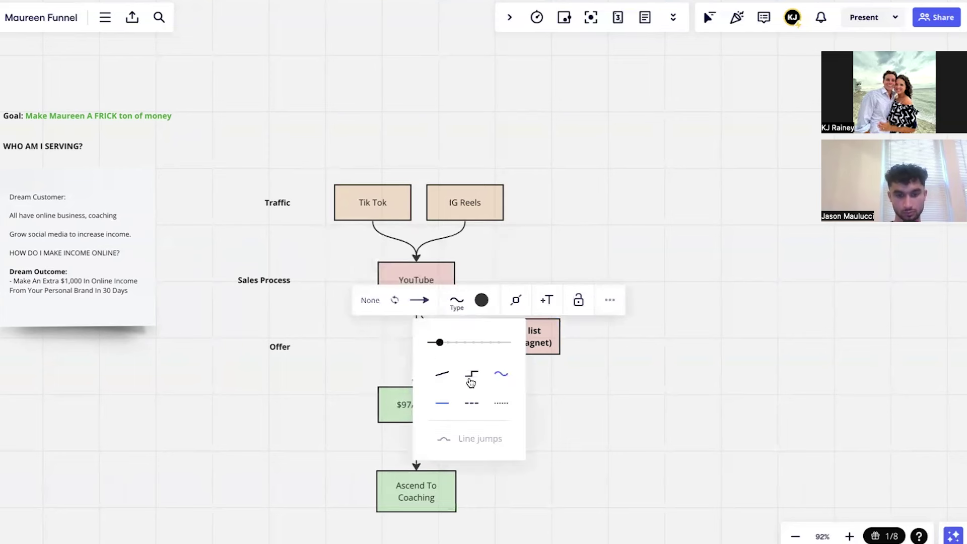
pyautogui.click(569, 398)
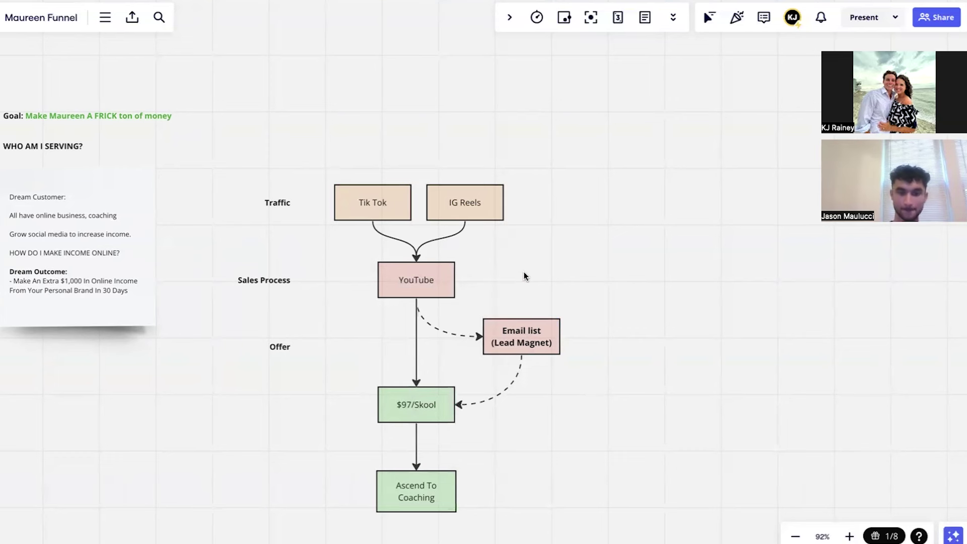
pyautogui.click(498, 207)
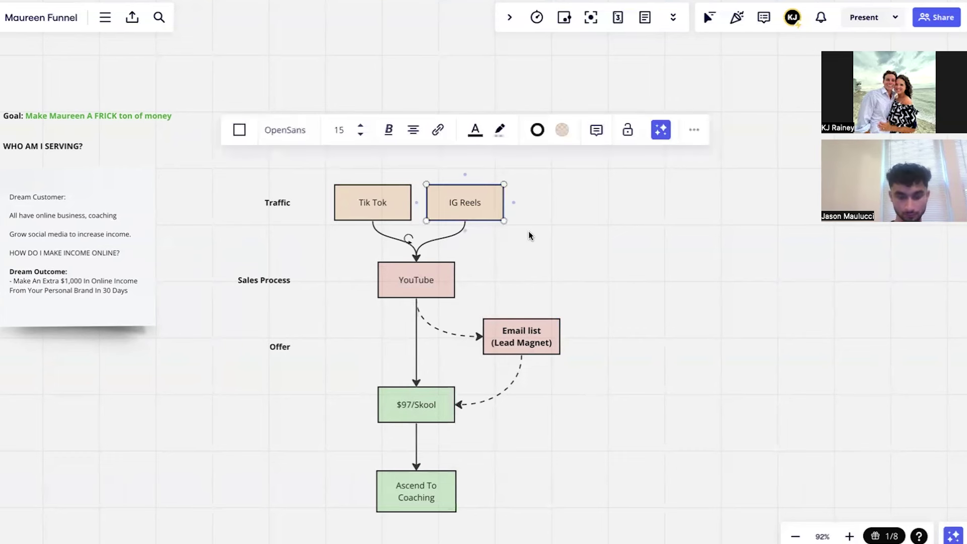
pyautogui.click(437, 277)
pyautogui.click(530, 280)
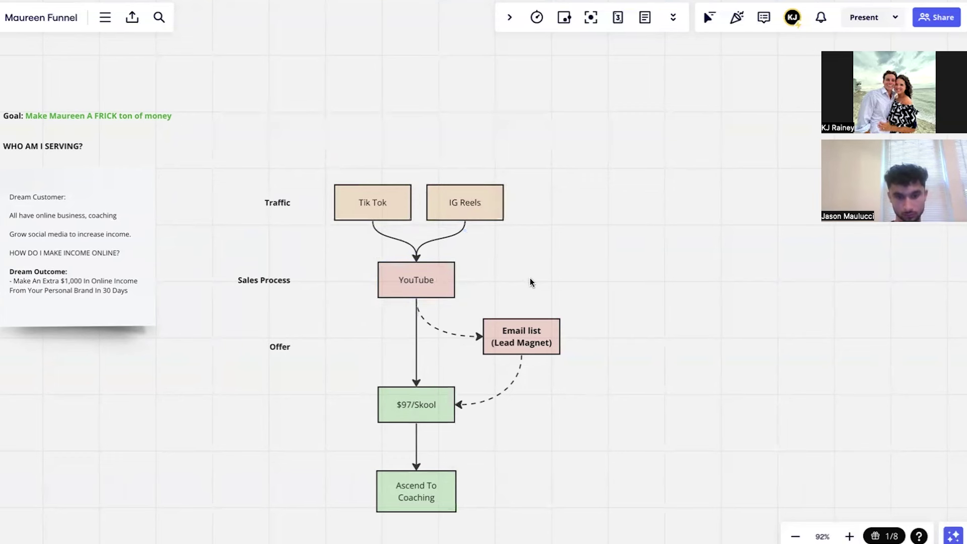
# Step: Copy the YouTube box and relabel it 'Constant Testimonials/Posts on IG', widening it to fit
pyautogui.hotkey('ctrl', 'v')
pyautogui.doubleClick(510, 275)
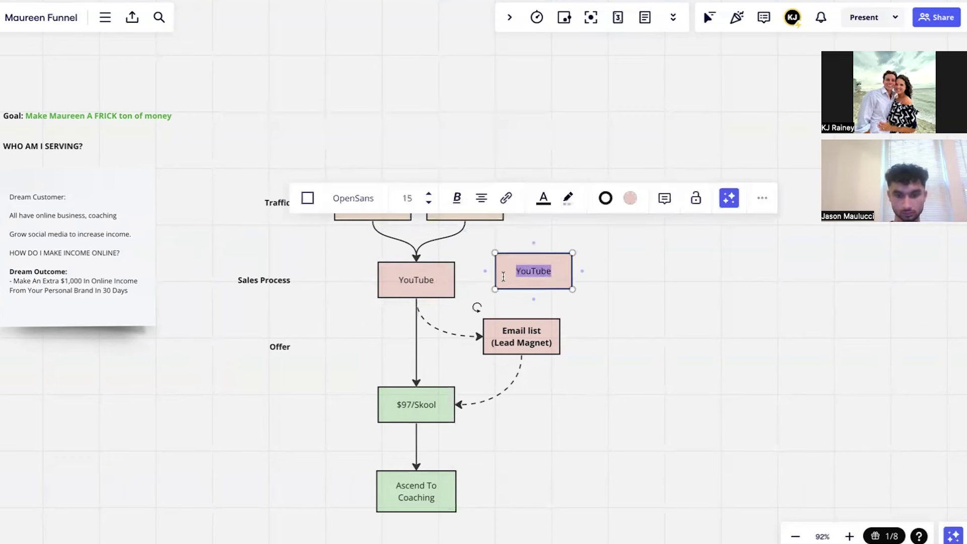
pyautogui.write('Contant Testinm')
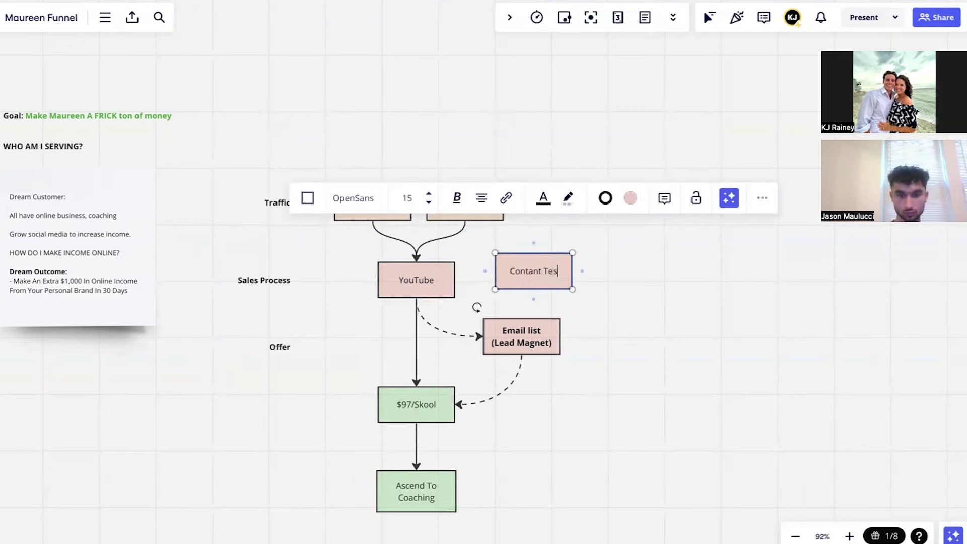
pyautogui.press('BackSpace')
pyautogui.press('BackSpace')
pyautogui.write('monial')
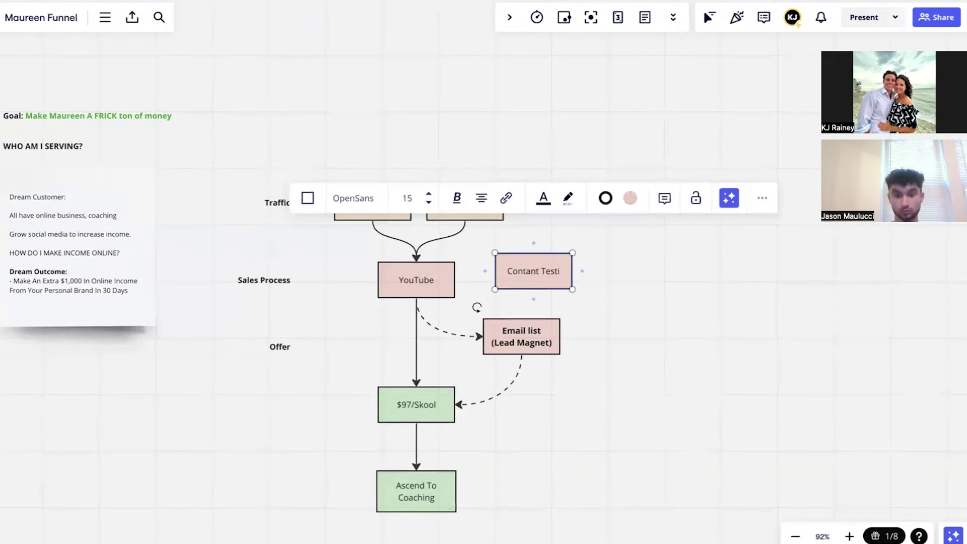
pyautogui.write('s')
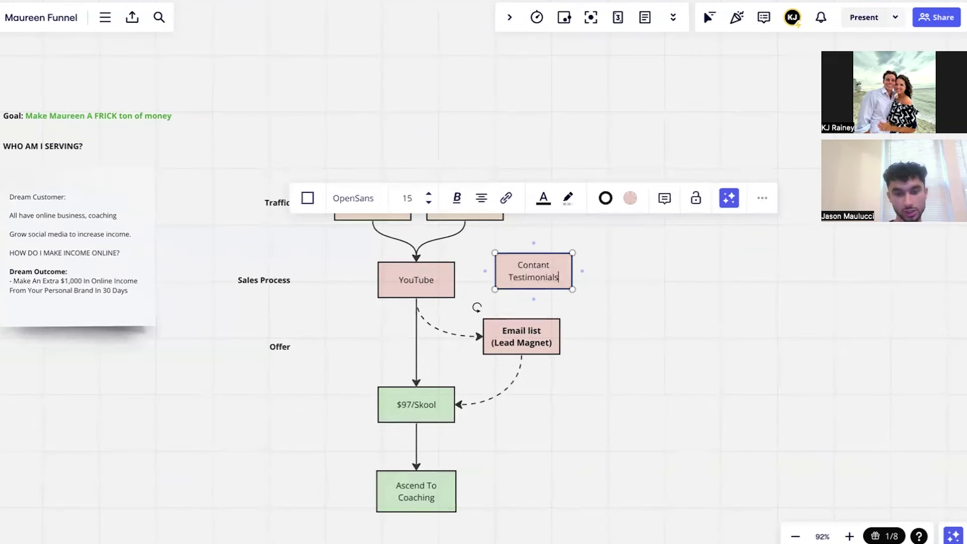
pyautogui.write('/Posts')
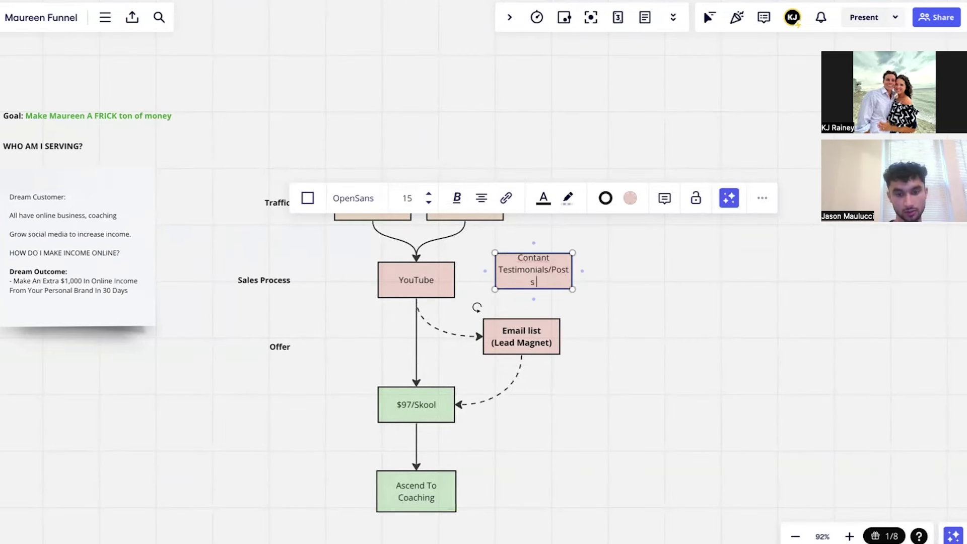
pyautogui.write(' on IG')
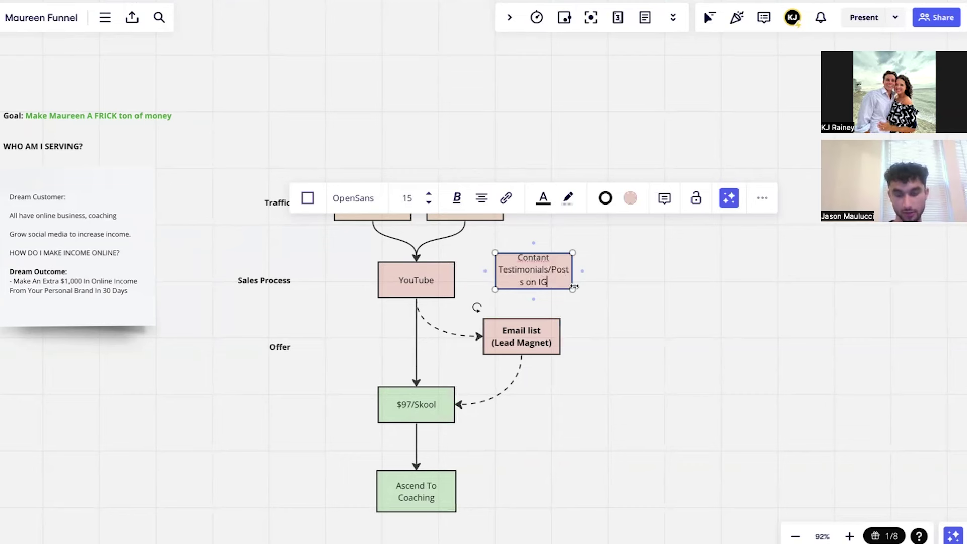
pyautogui.moveTo(572, 289); pyautogui.dragTo(589, 295)
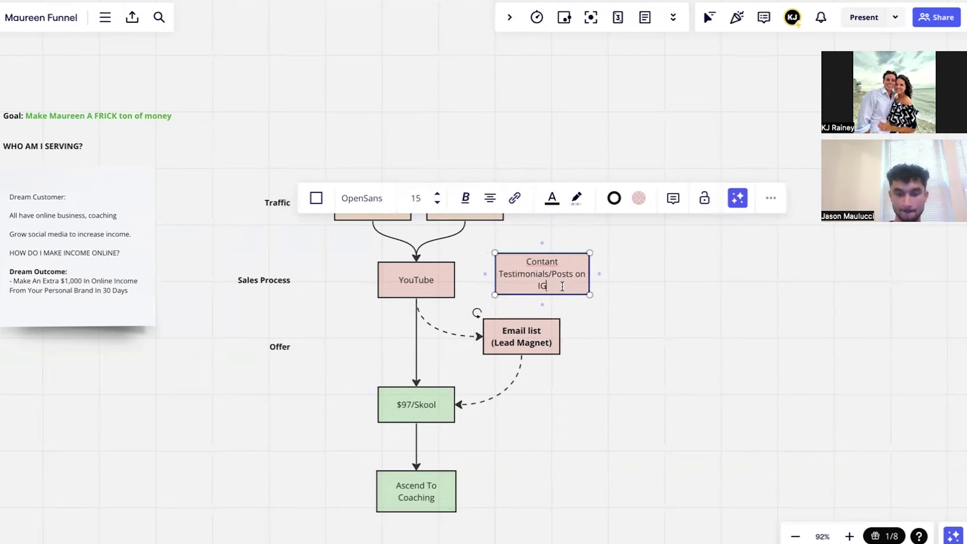
pyautogui.click(538, 261)
pyautogui.write('s')
# Step: Fill the Constant Testimonials box pink after briefly trying light orange
pyautogui.click(638, 198)
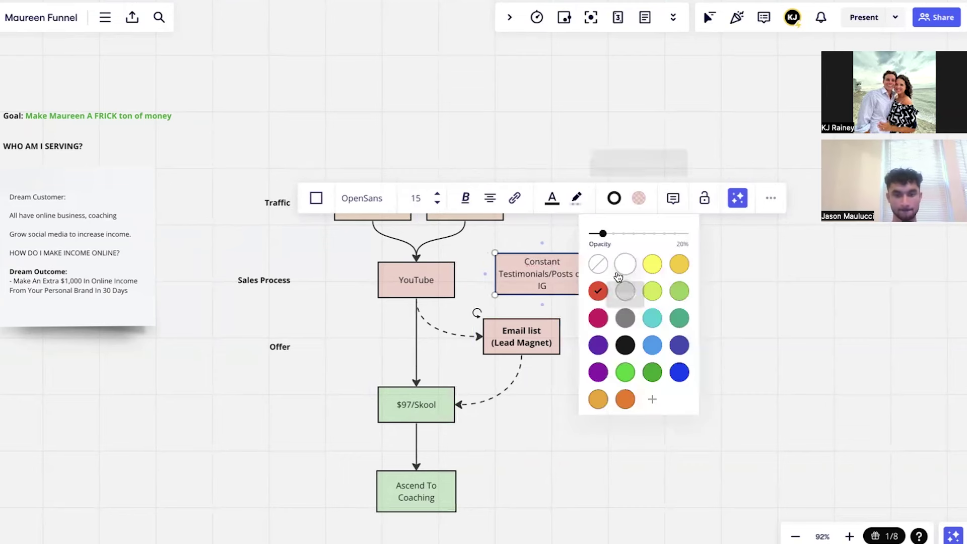
pyautogui.click(624, 399)
pyautogui.click(563, 359)
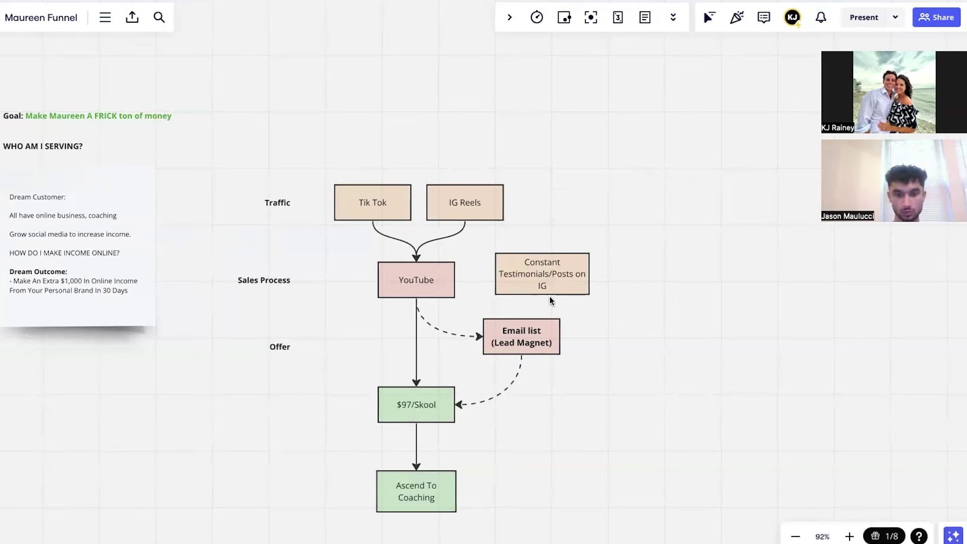
pyautogui.click(552, 283)
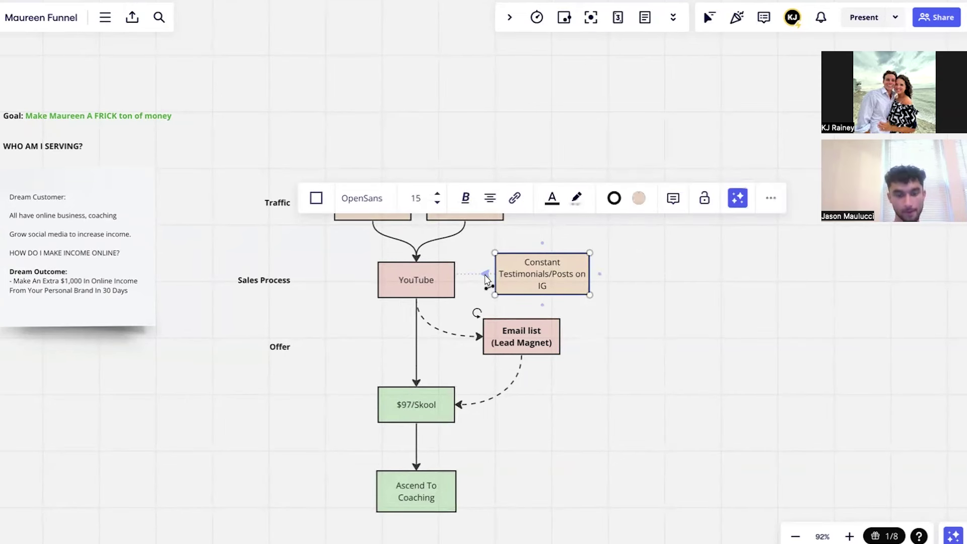
pyautogui.click(639, 198)
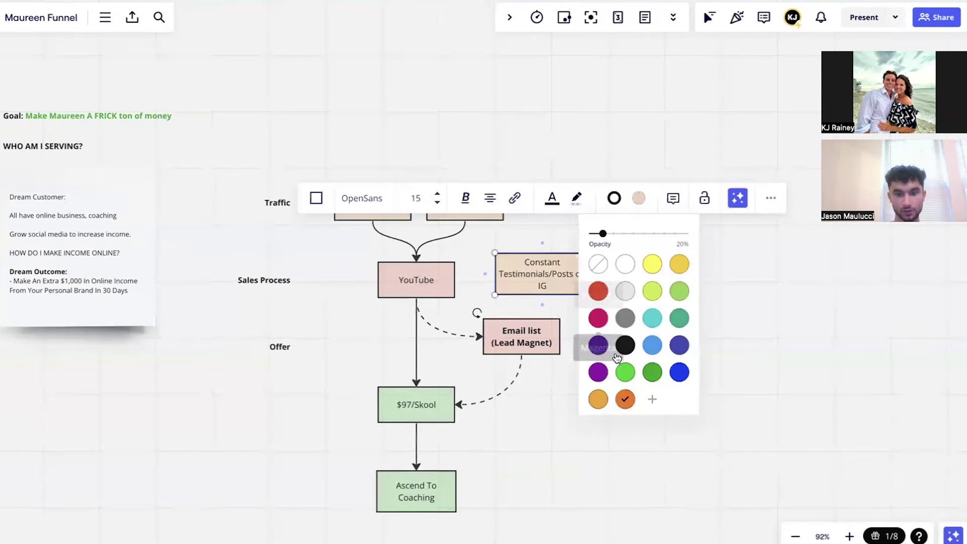
pyautogui.click(598, 291)
pyautogui.press('Escape')
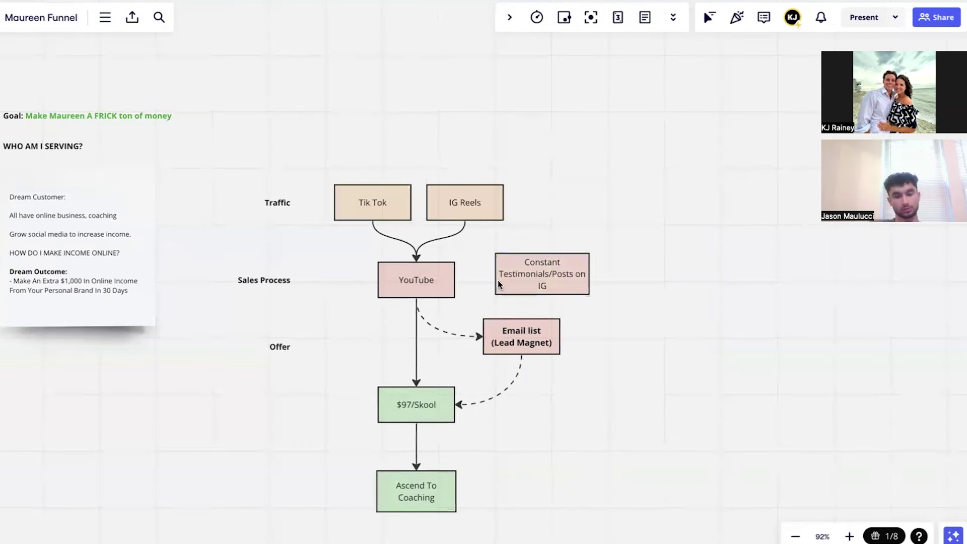
# Step: Resize the Constant Testimonials box so its text wraps onto three lines
pyautogui.click(588, 291)
pyautogui.moveTo(589, 294); pyautogui.dragTo(524, 262)
pyautogui.click(603, 332)
pyautogui.click(601, 301)
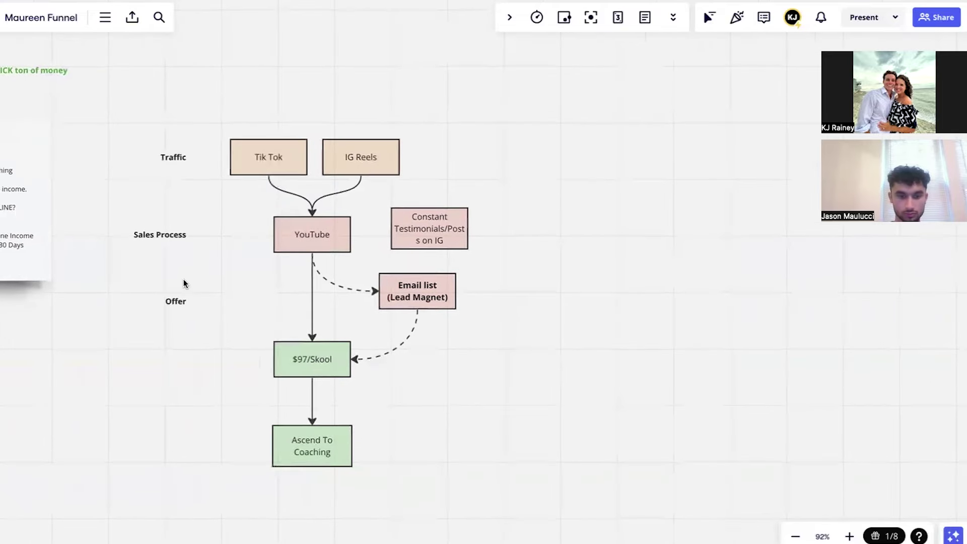
# Step: Enlarge the Traffic, Sales Process and Offer labels together and spread them down
pyautogui.click(177, 301)
pyautogui.moveTo(188, 306); pyautogui.dragTo(257, 340)
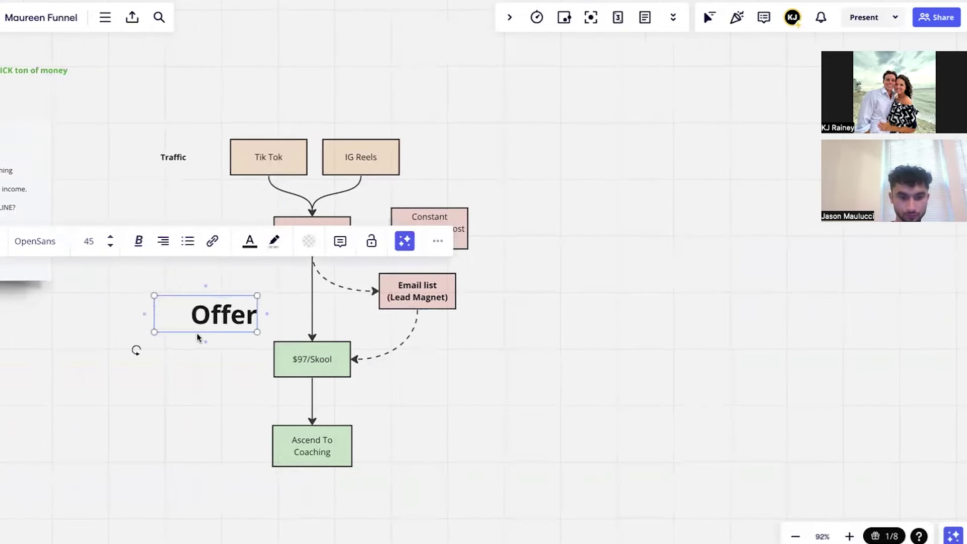
pyautogui.moveTo(199, 334); pyautogui.dragTo(151, 372)
pyautogui.hotkey('ctrl', 'z')
pyautogui.click(205, 381)
pyautogui.hotkey('ctrl', 'z')
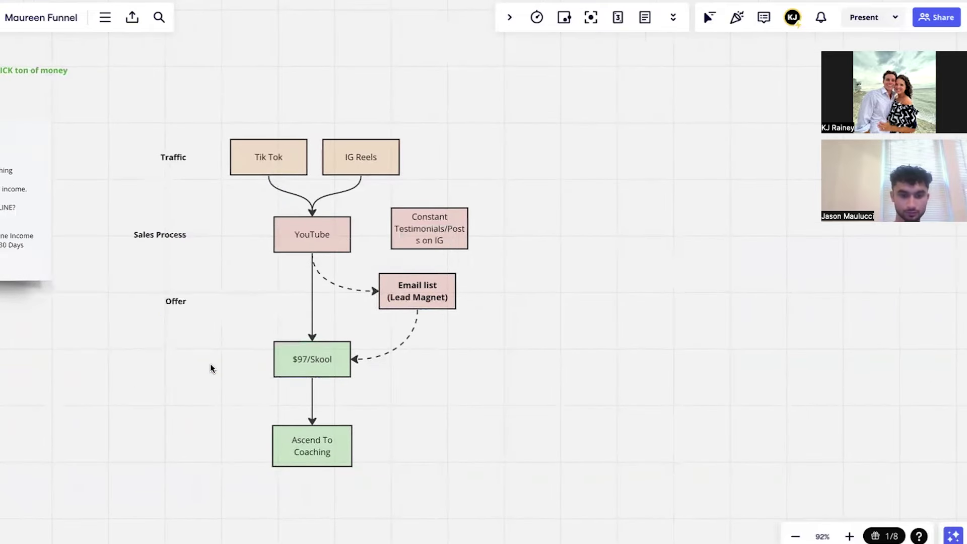
pyautogui.moveTo(197, 330); pyautogui.dragTo(222, 91)
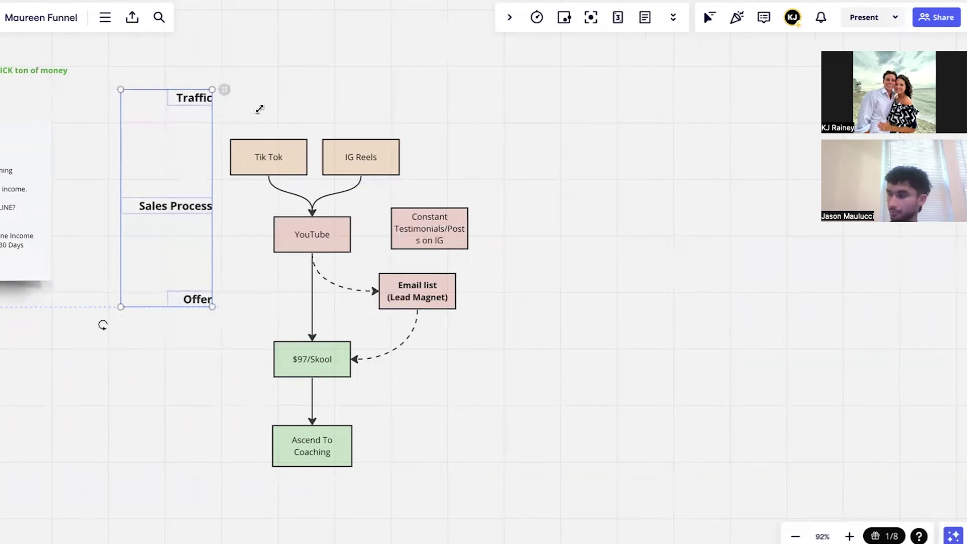
pyautogui.moveTo(176, 198); pyautogui.dragTo(145, 306)
pyautogui.click(227, 382)
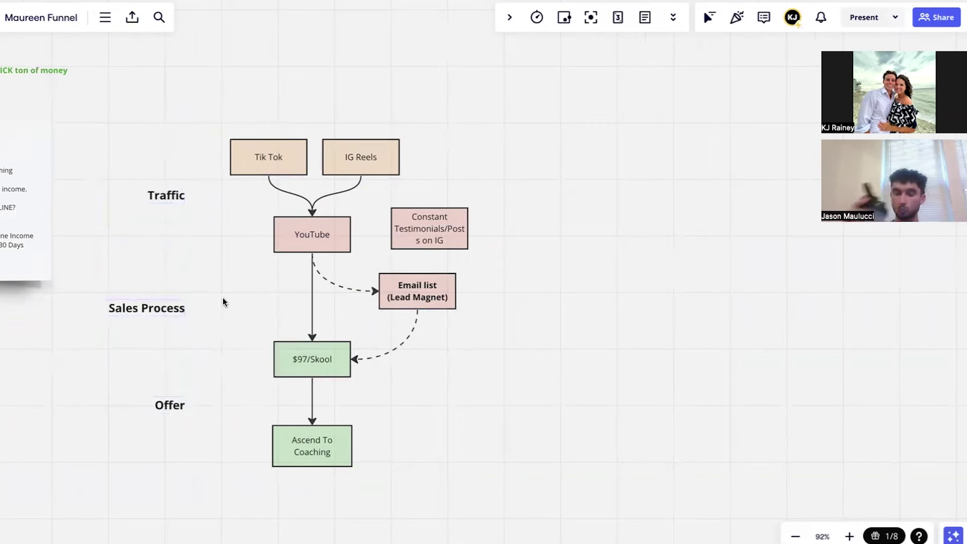
# Step: Try a red text highlight on the Sales Process label, then remove it
pyautogui.click(146, 308)
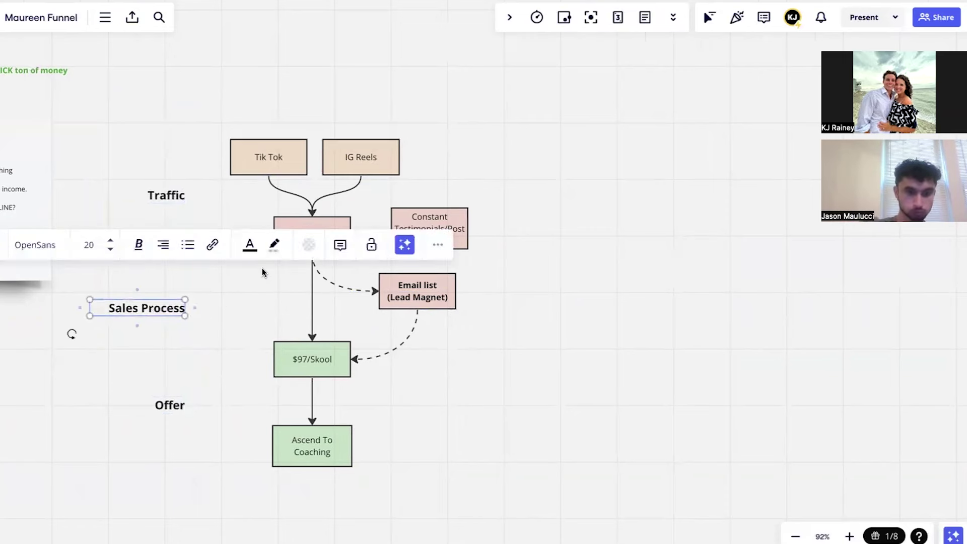
pyautogui.click(274, 245)
pyautogui.click(232, 301)
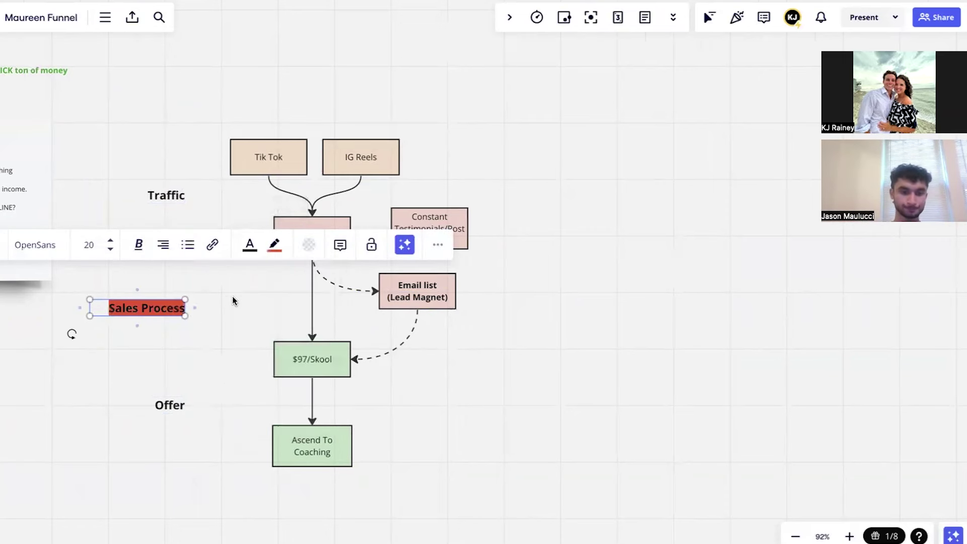
pyautogui.click(276, 247)
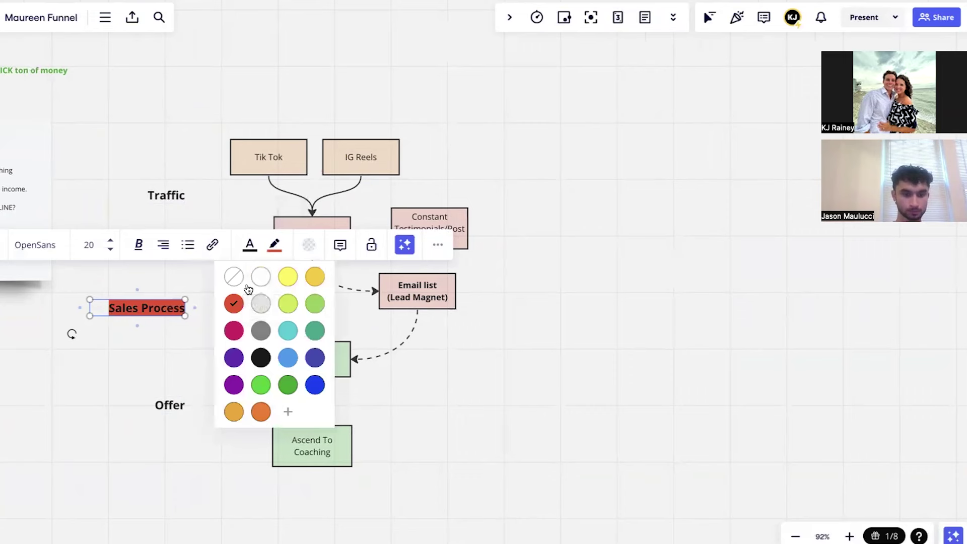
pyautogui.click(261, 277)
pyautogui.click(201, 340)
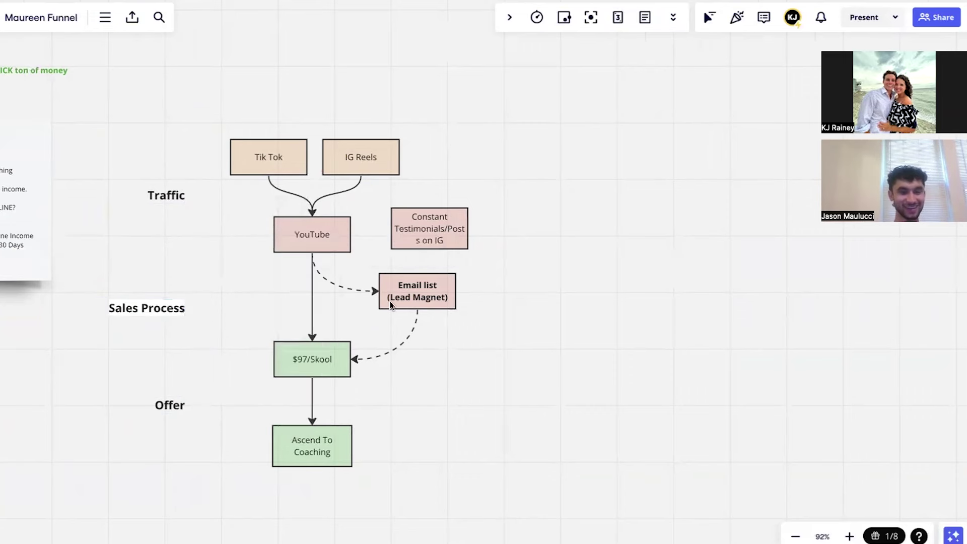
# Step: Underline Traffic in orange, Sales Process in red and Offer in green with the pen
pyautogui.moveTo(338, 301); pyautogui.dragTo(386, 286)
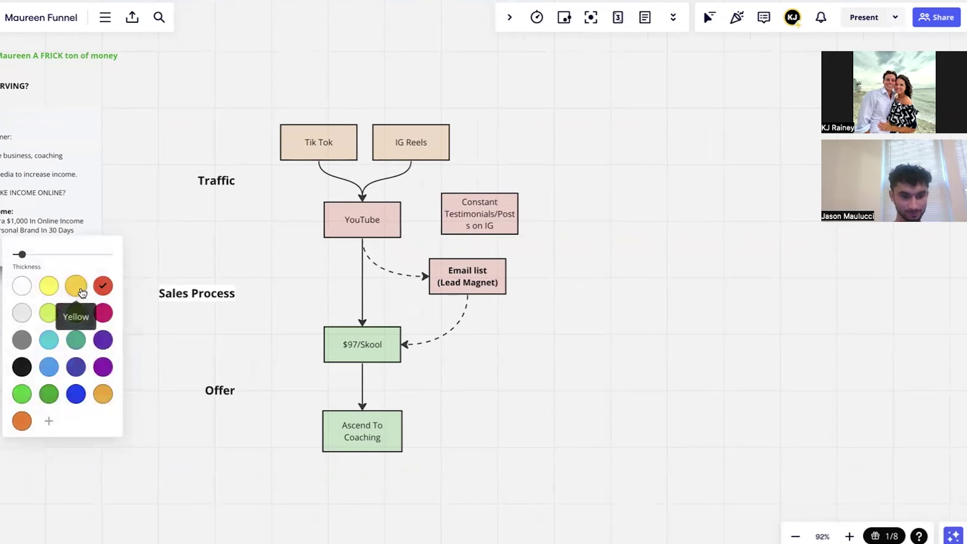
pyautogui.click(48, 393)
pyautogui.moveTo(199, 191); pyautogui.dragTo(229, 191)
pyautogui.click(102, 283)
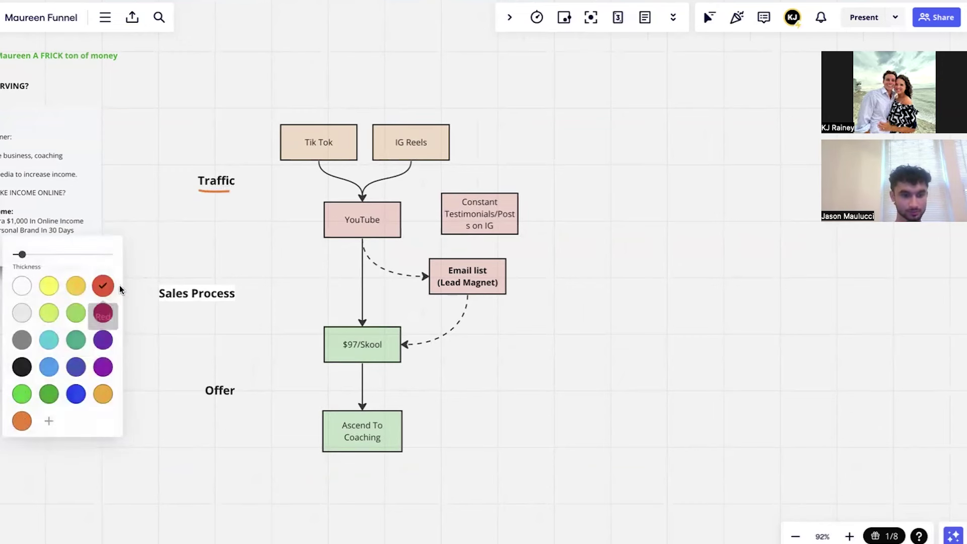
pyautogui.moveTo(155, 304); pyautogui.dragTo(233, 304)
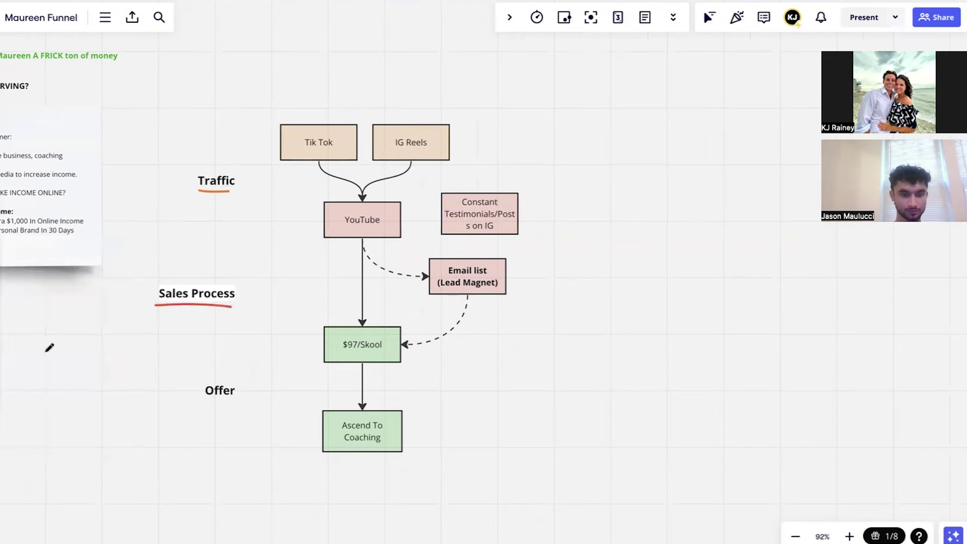
pyautogui.click(49, 392)
pyautogui.moveTo(200, 399); pyautogui.dragTo(230, 398)
pyautogui.hscroll(3, 461, 346)
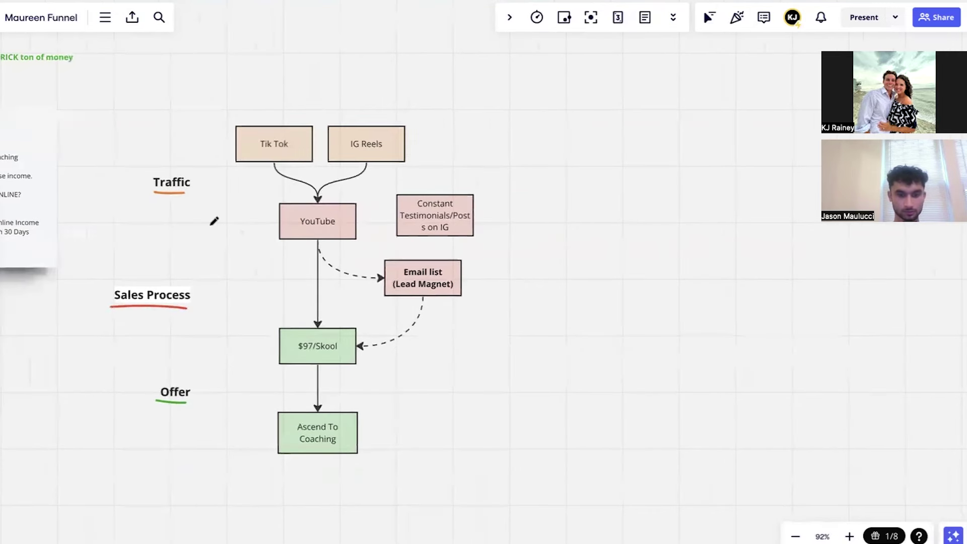
# Step: Add a small sticky note: 'Every piece of TOF content needs to be angled DIRECTLY at target customer.'
pyautogui.click(3, 194)
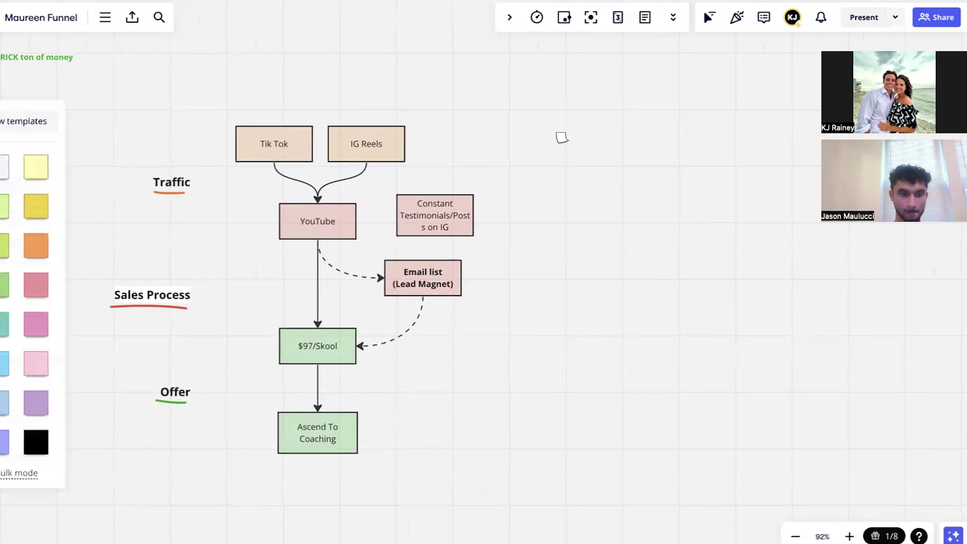
pyautogui.click(575, 142)
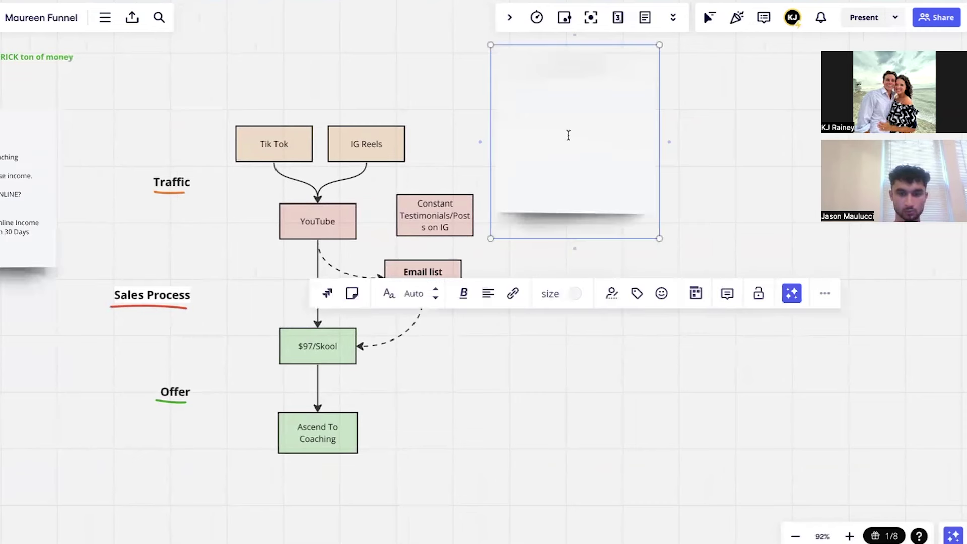
pyautogui.write('E')
pyautogui.press('BackSpace')
pyautogui.write('Tiko')
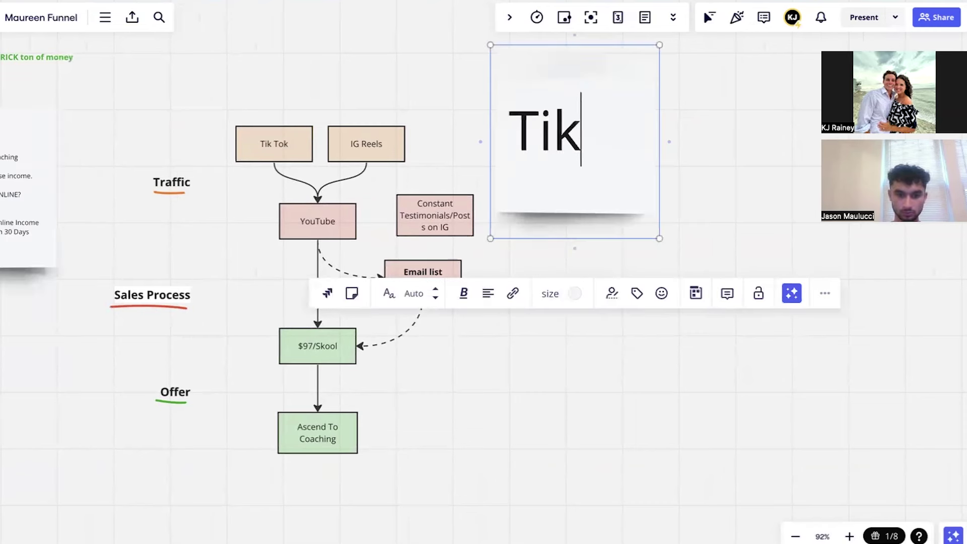
pyautogui.press('BackSpace')
pyautogui.press('BackSpace')
pyautogui.press('BackSpace')
pyautogui.press('BackSpace')
pyautogui.write('Eve')
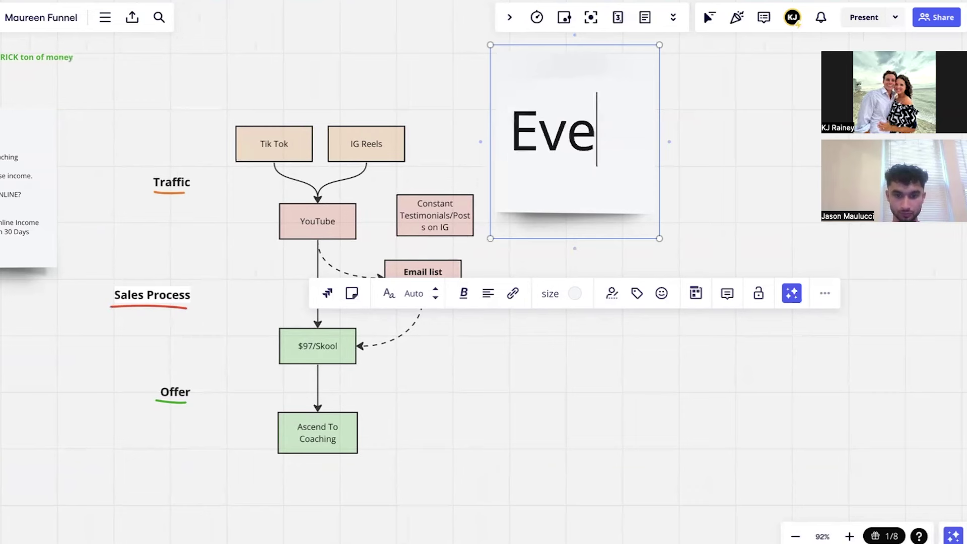
pyautogui.write('ry peice o')
pyautogui.press('BackSpace')
pyautogui.press('BackSpace')
pyautogui.press('BackSpace')
pyautogui.press('BackSpace')
pyautogui.press('BackSpace')
pyautogui.press('BackSpace')
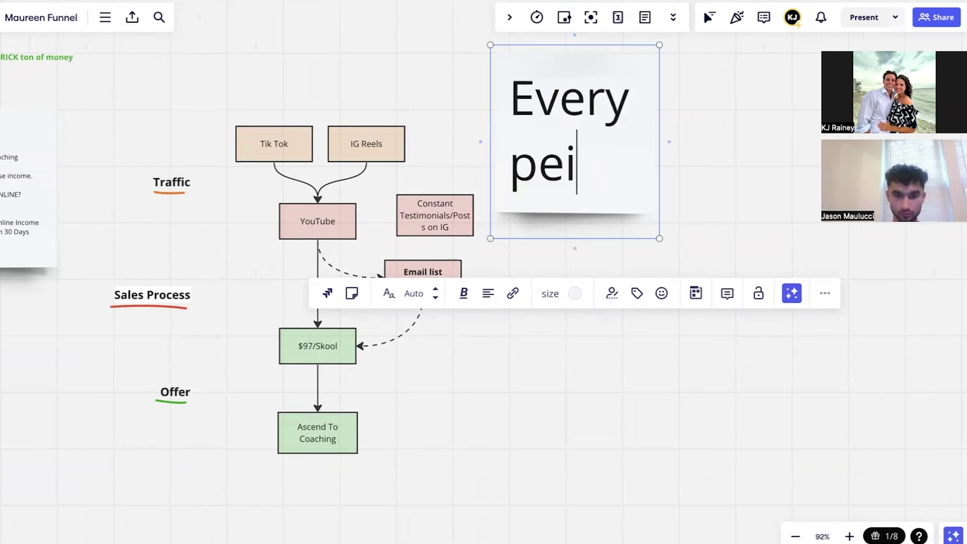
pyautogui.write('iece of ')
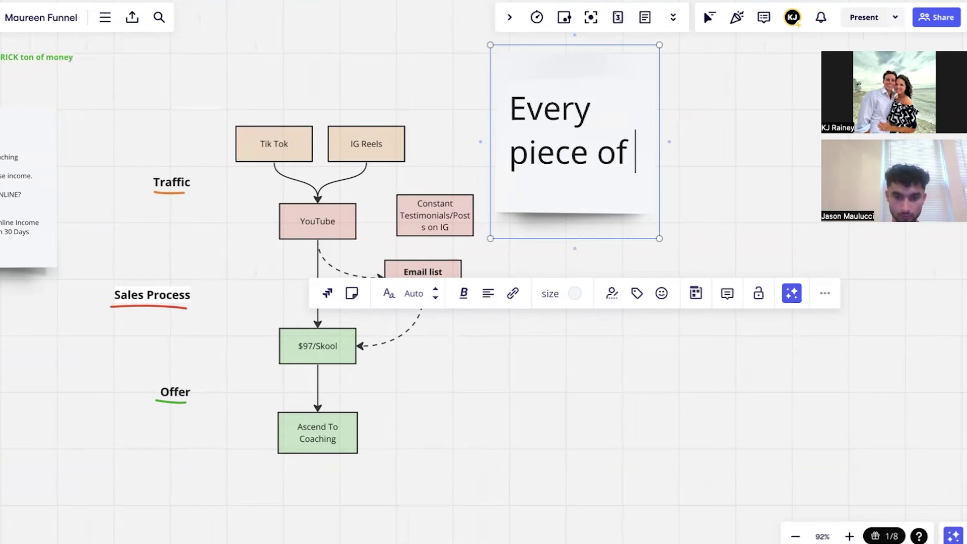
pyautogui.write('TOP')
pyautogui.press('BackSpace')
pyautogui.write('F')
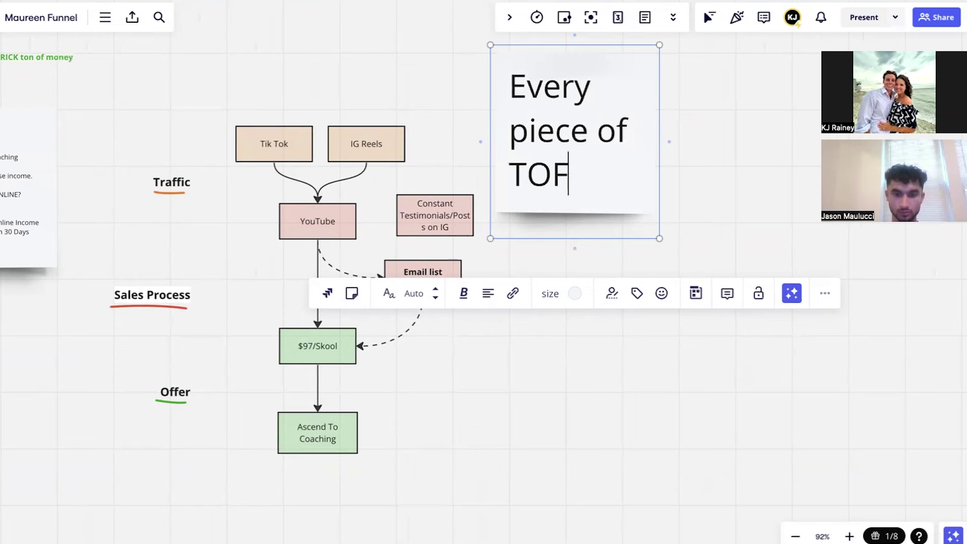
pyautogui.write(' content ne')
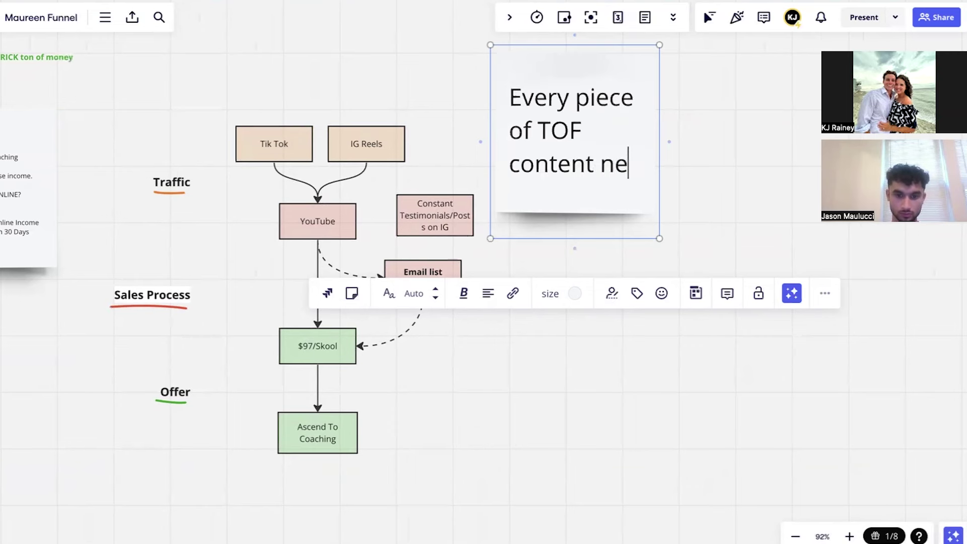
pyautogui.write('eds to be angl')
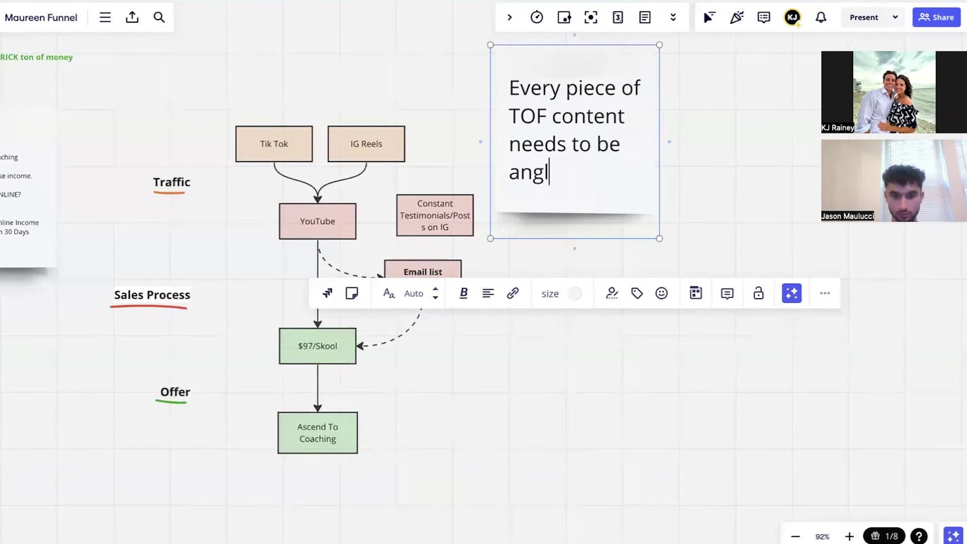
pyautogui.write('ed DIRECTLY')
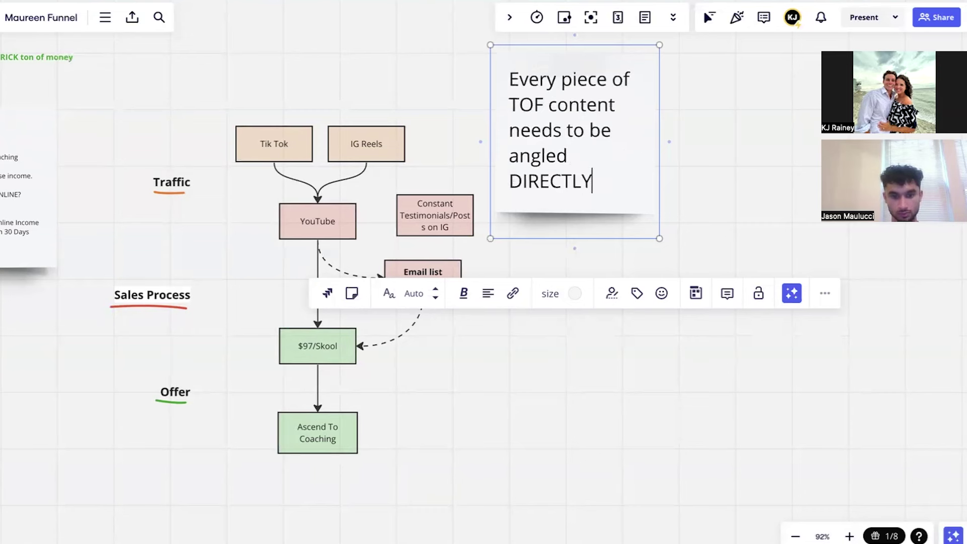
pyautogui.write(' at target customer.')
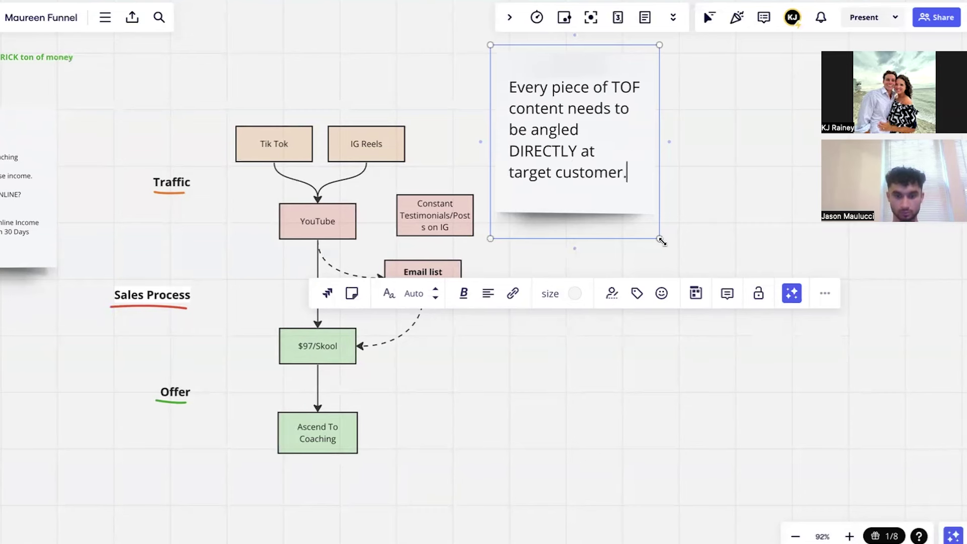
pyautogui.moveTo(659, 238); pyautogui.dragTo(556, 159)
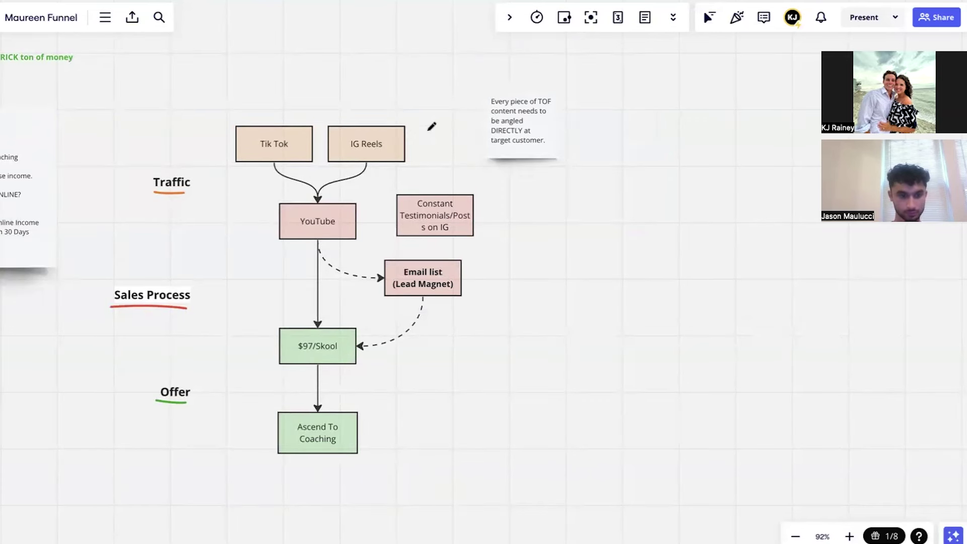
# Step: Draw a red pen arrow from the note toward IG Reels, then paste a copy of the note
pyautogui.moveTo(480, 114); pyautogui.dragTo(425, 127)
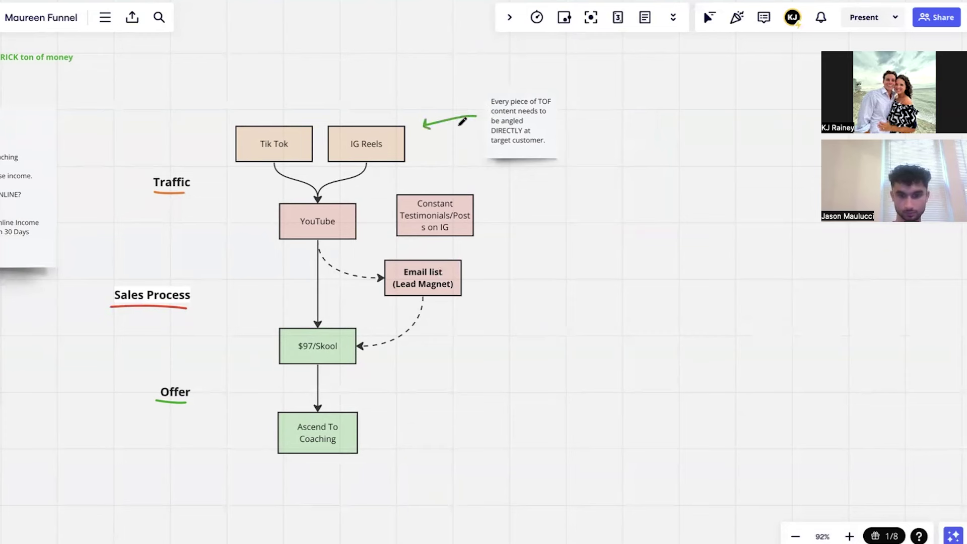
pyautogui.hotkey('ctrl', 'z')
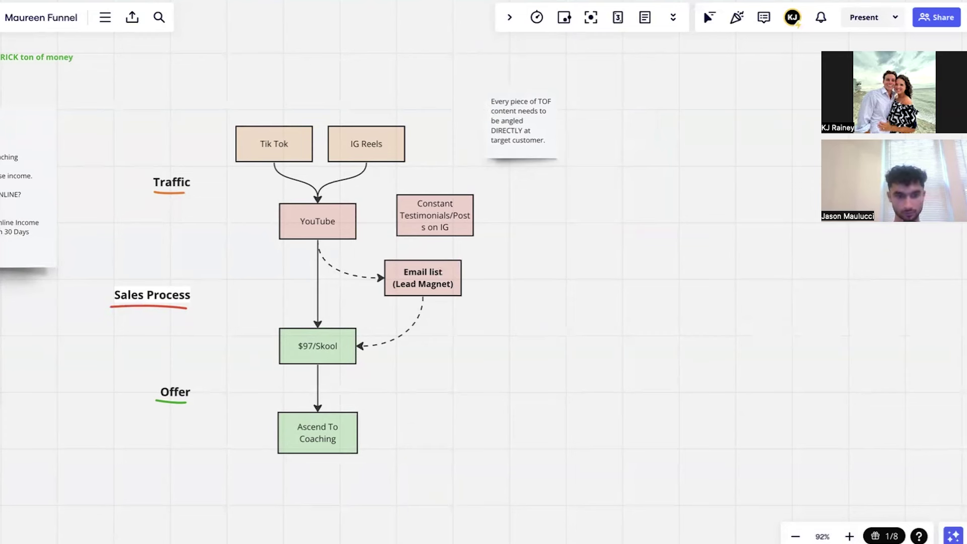
pyautogui.click(7, 259)
pyautogui.click(102, 282)
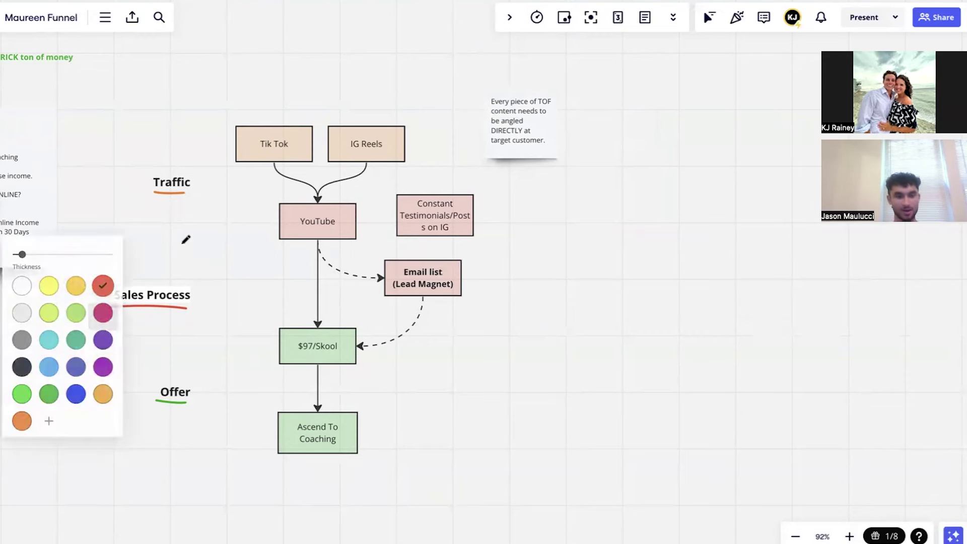
pyautogui.moveTo(472, 121); pyautogui.dragTo(429, 127)
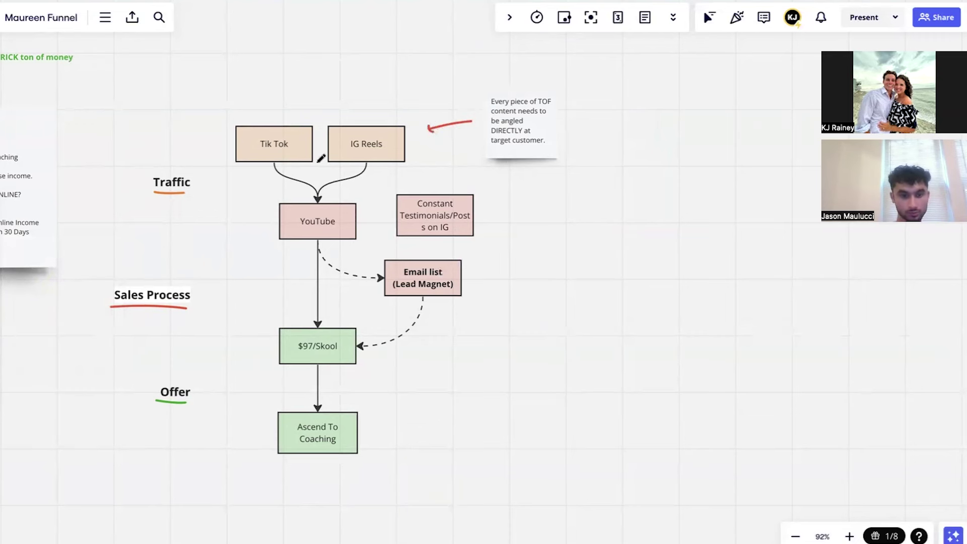
pyautogui.click(528, 149)
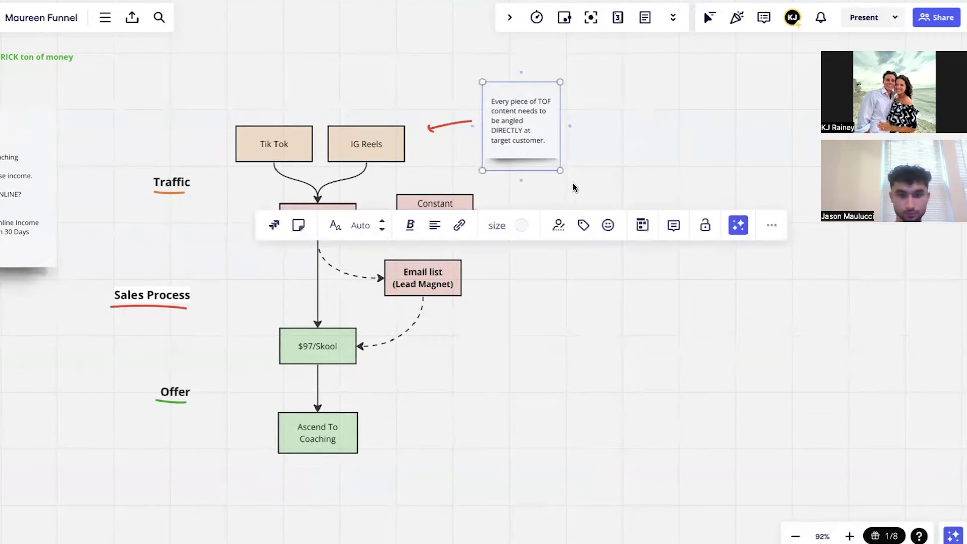
pyautogui.hotkey('ctrl', 'v')
pyautogui.doubleClick(564, 276)
# Step: Reword the copied note to 'YouTube: High-Value videos targetted directly at "more aware" target customer' with a red arrow
pyautogui.moveTo(574, 283); pyautogui.dragTo(505, 234)
pyautogui.write('YouTube')
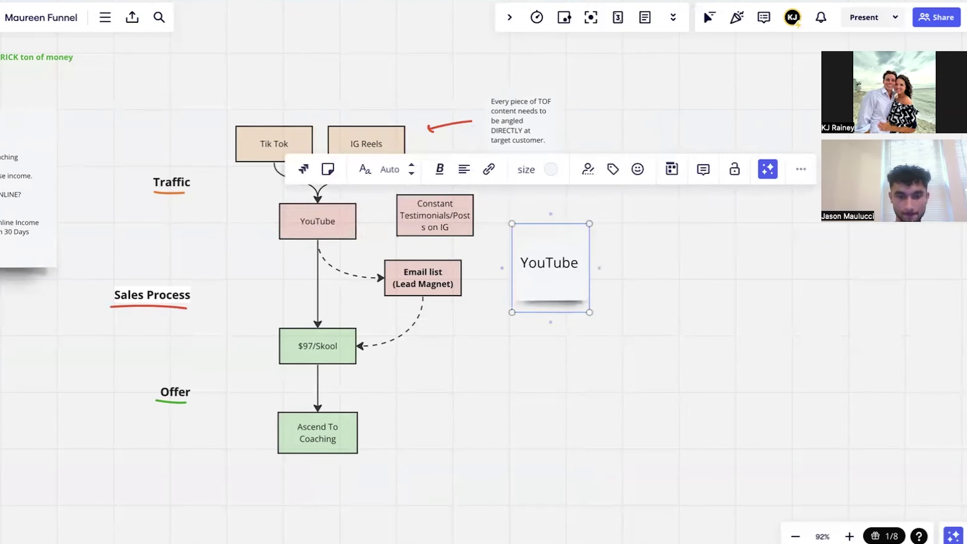
pyautogui.write(': High-Value v')
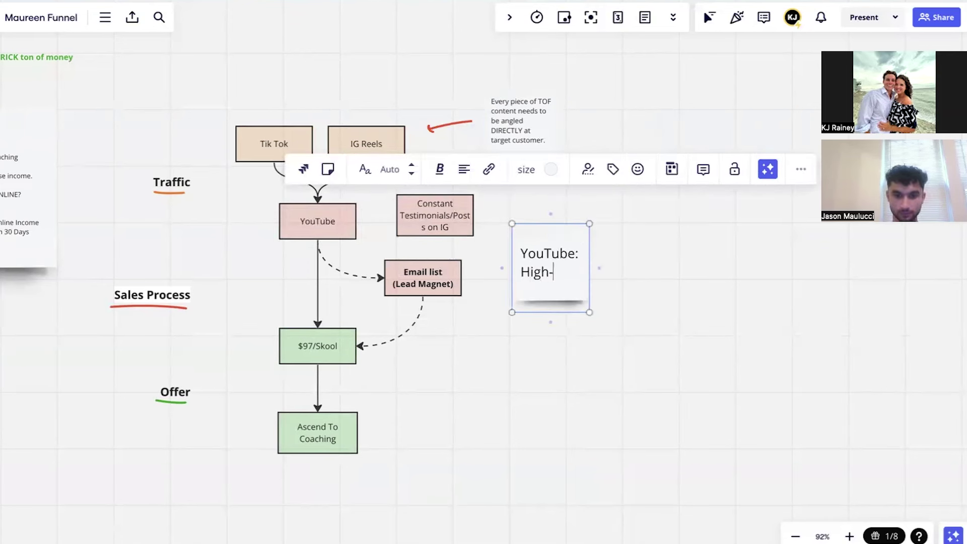
pyautogui.write('ideos targetted directly at "more aware" target customer')
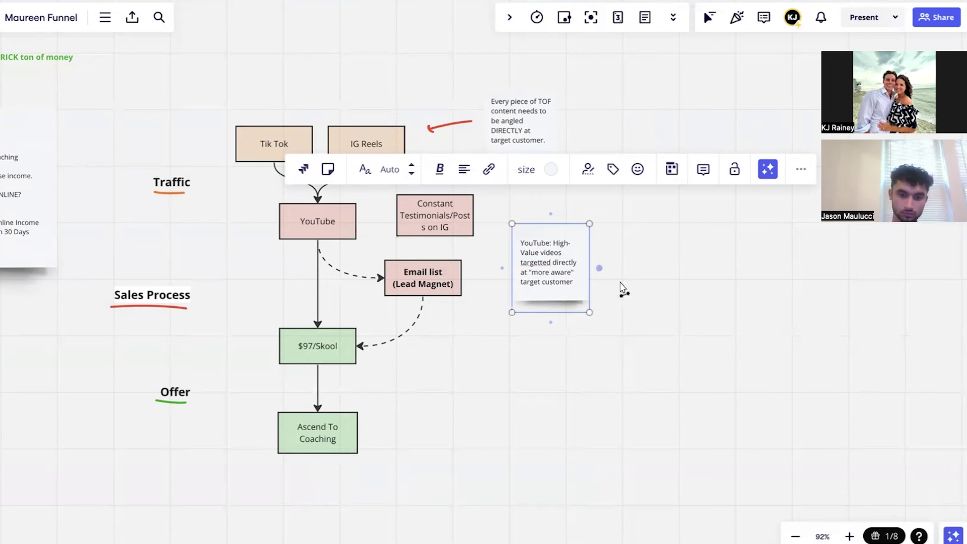
pyautogui.click(621, 287)
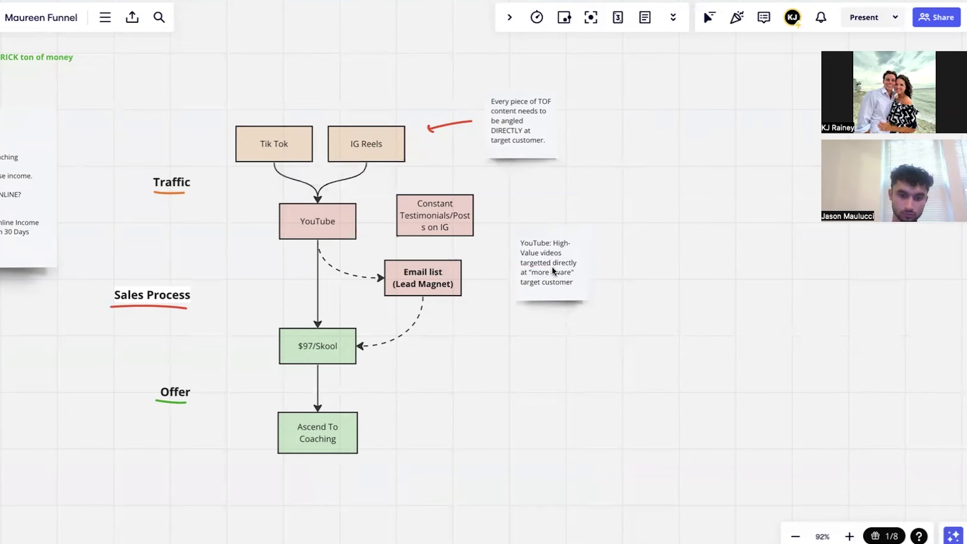
pyautogui.moveTo(551, 266); pyautogui.dragTo(581, 244)
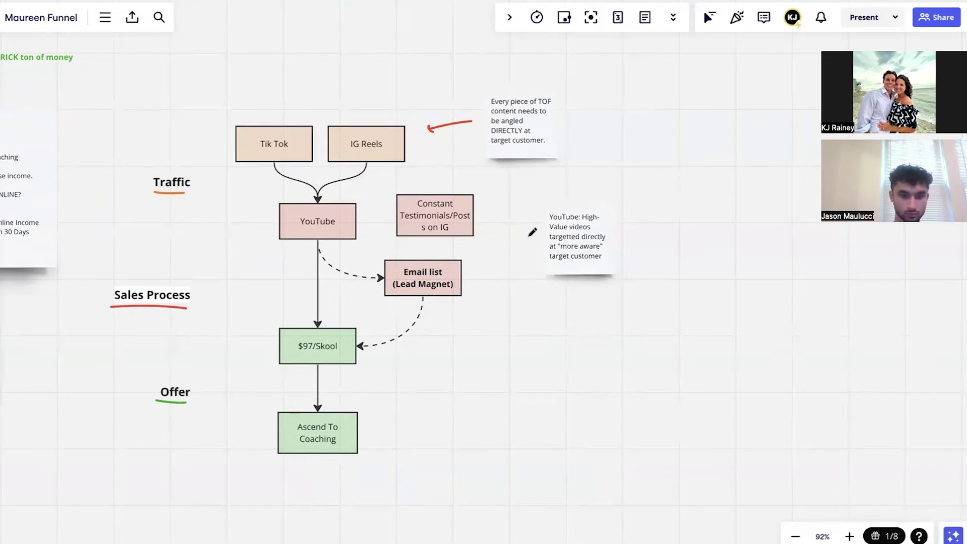
pyautogui.moveTo(531, 235)
pyautogui.mouseDown()
pyautogui.moveTo(489, 230)
pyautogui.moveTo(497, 233)
pyautogui.mouseUp()
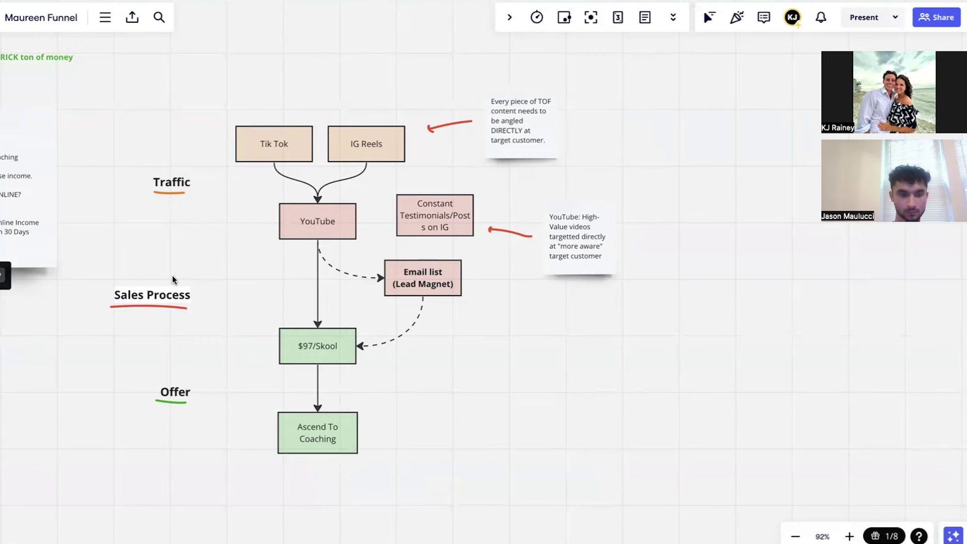
# Step: Move the Sales Process heading up toward Traffic
pyautogui.moveTo(172, 276)
pyautogui.mouseDown()
pyautogui.moveTo(165, 301)
pyautogui.moveTo(173, 259)
pyautogui.mouseUp()
pyautogui.click(536, 324)
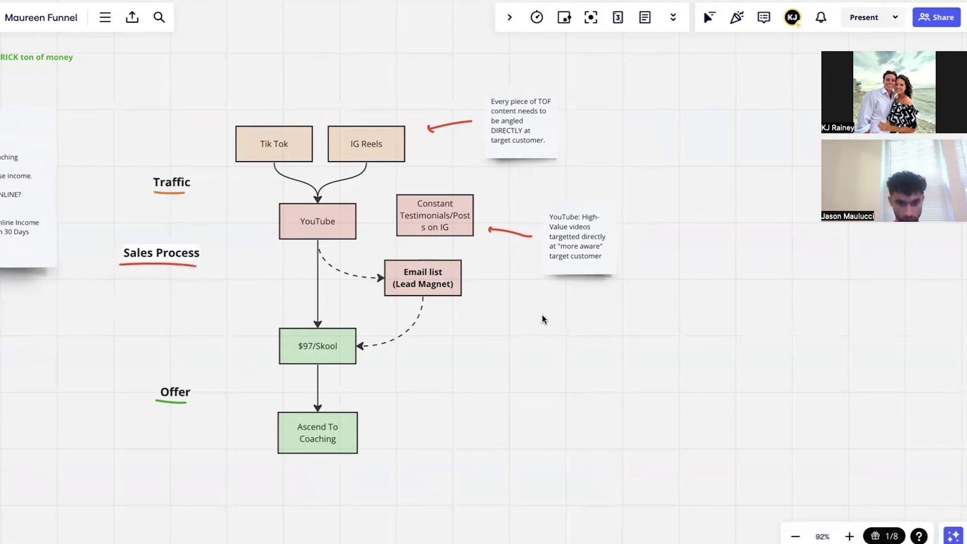
pyautogui.moveTo(542, 314); pyautogui.dragTo(584, 313)
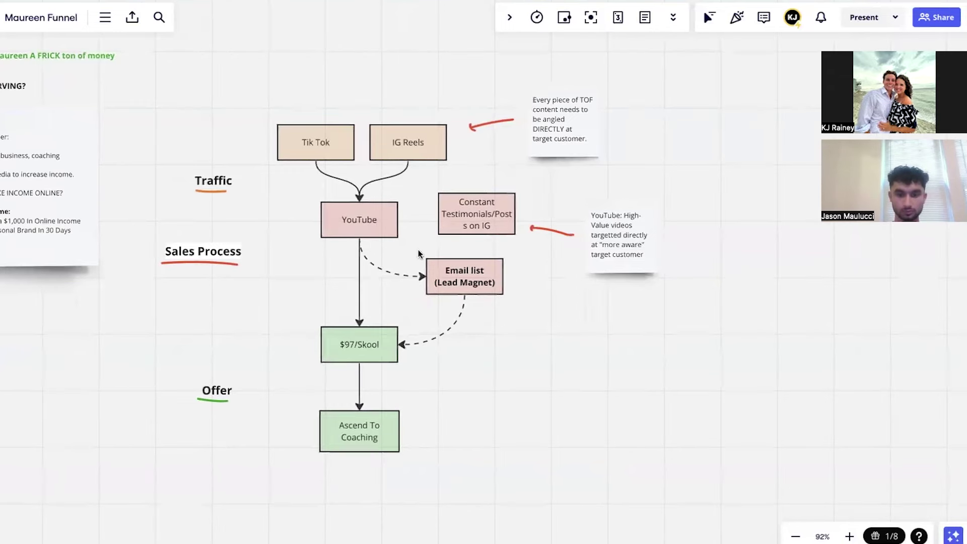
pyautogui.moveTo(267, 182); pyautogui.dragTo(345, 186)
pyautogui.hscroll(2, 376, 159)
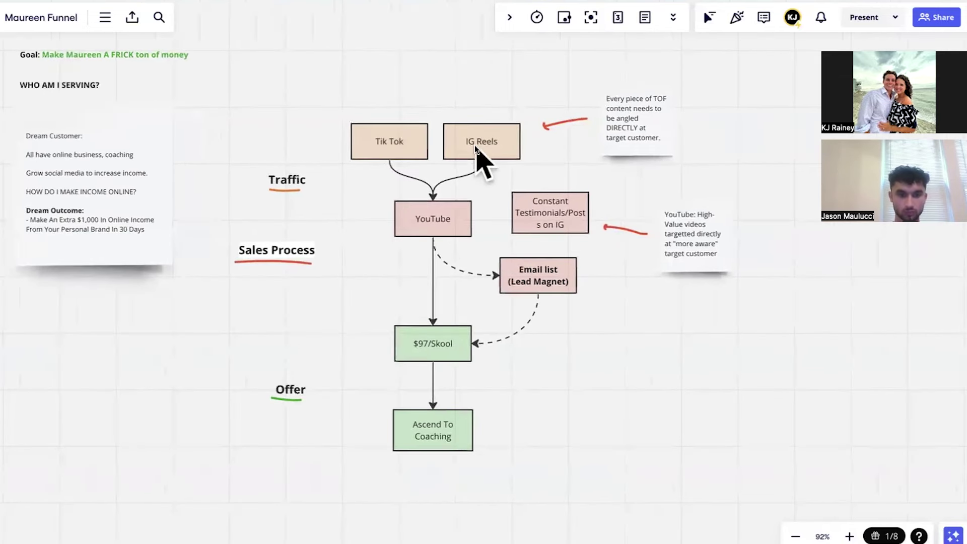
pyautogui.hscroll(3, 474, 145)
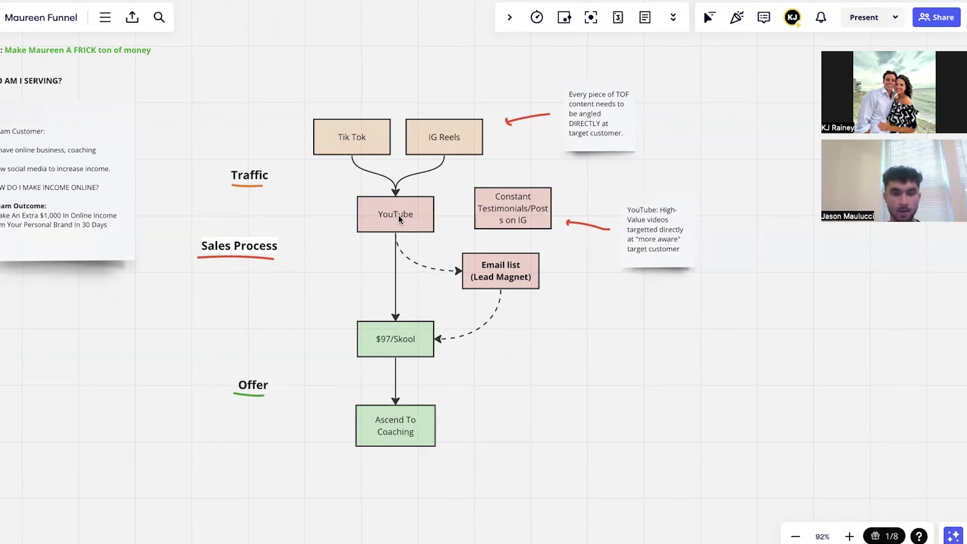
pyautogui.click(346, 136)
pyautogui.click(406, 102)
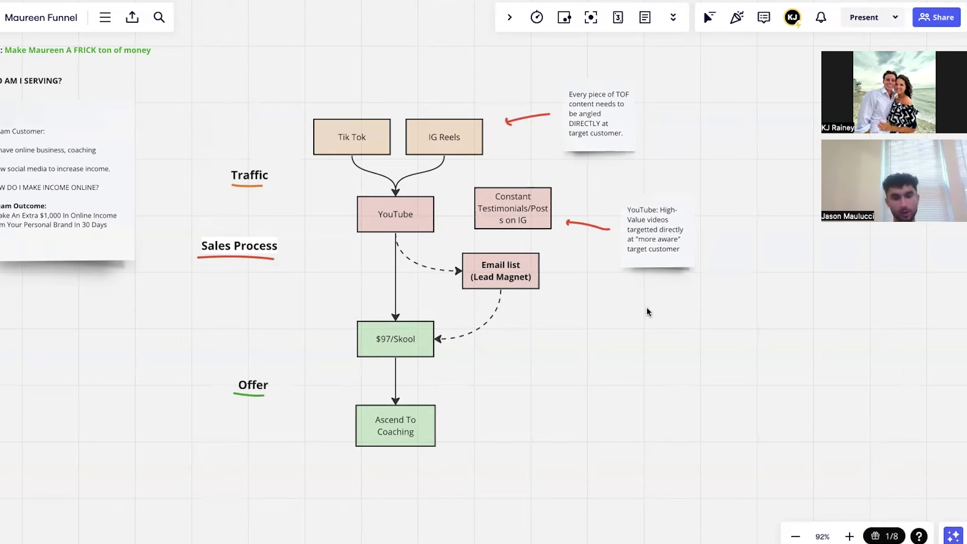
pyautogui.scroll(-1, 647, 309)
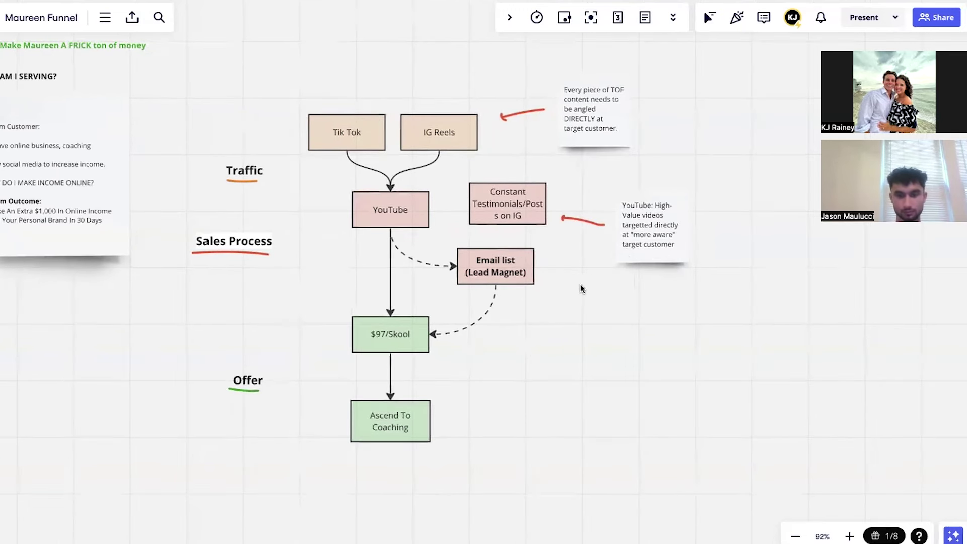
# Step: Draw a red arrow from the YouTube note toward $97/Skool
pyautogui.press('p')
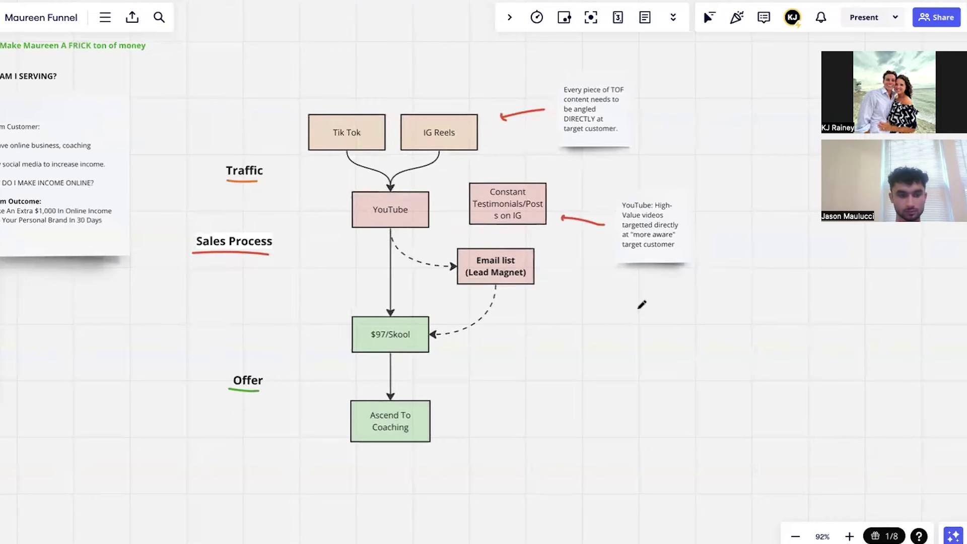
pyautogui.moveTo(622, 280)
pyautogui.mouseDown()
pyautogui.moveTo(515, 322)
pyautogui.moveTo(526, 328)
pyautogui.mouseUp()
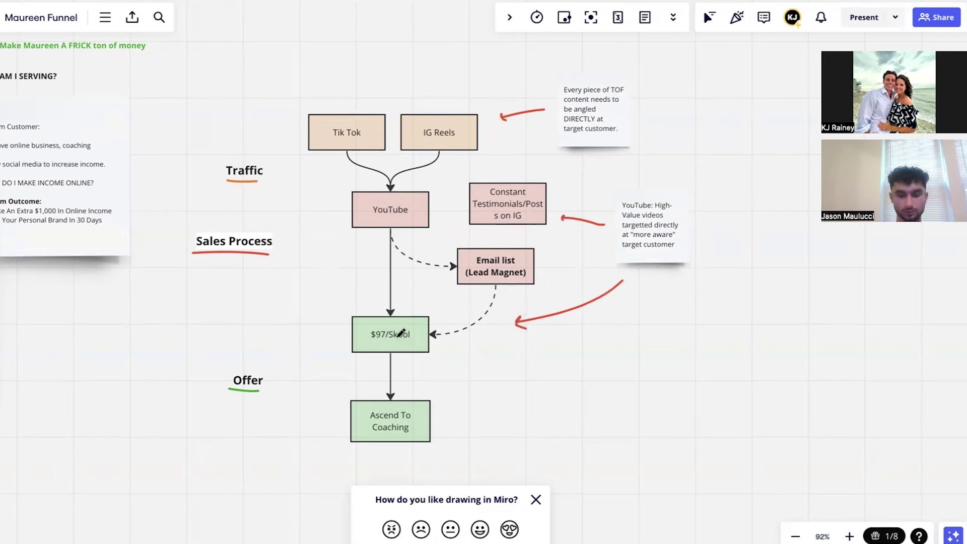
pyautogui.click(536, 499)
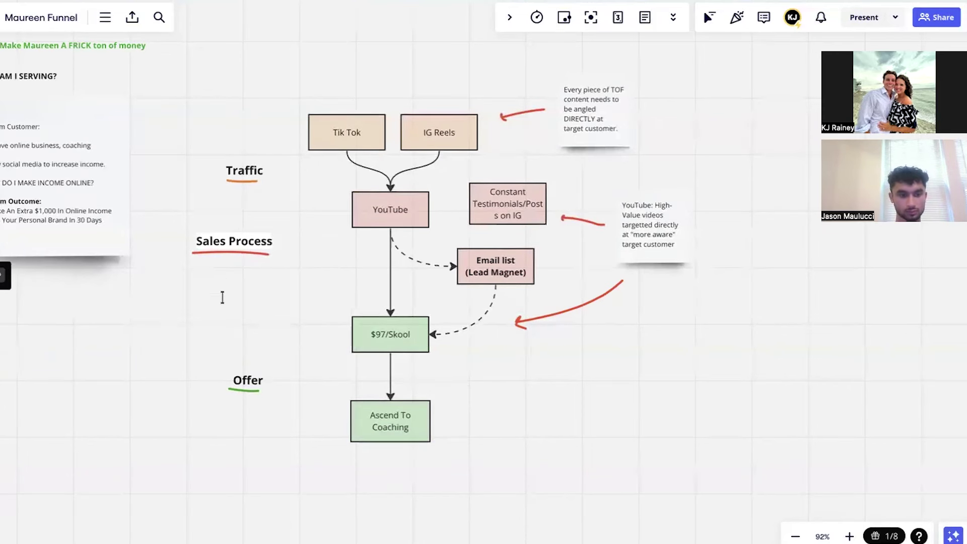
# Step: Create a left-aligned text box left of $97/Skool reading 'killer' with an 'offer' bullet
pyautogui.doubleClick(276, 321)
pyautogui.write('killer')
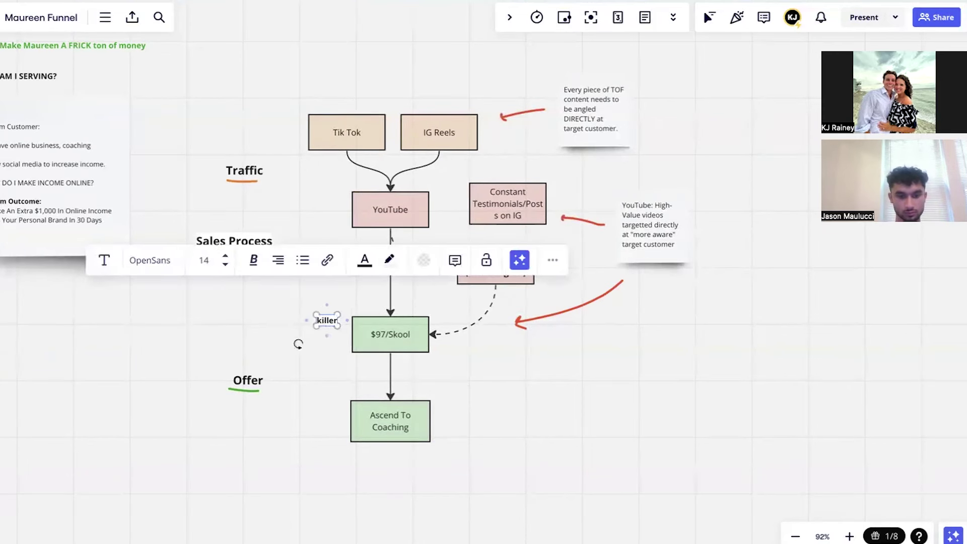
pyautogui.press('Return')
pyautogui.write('offer')
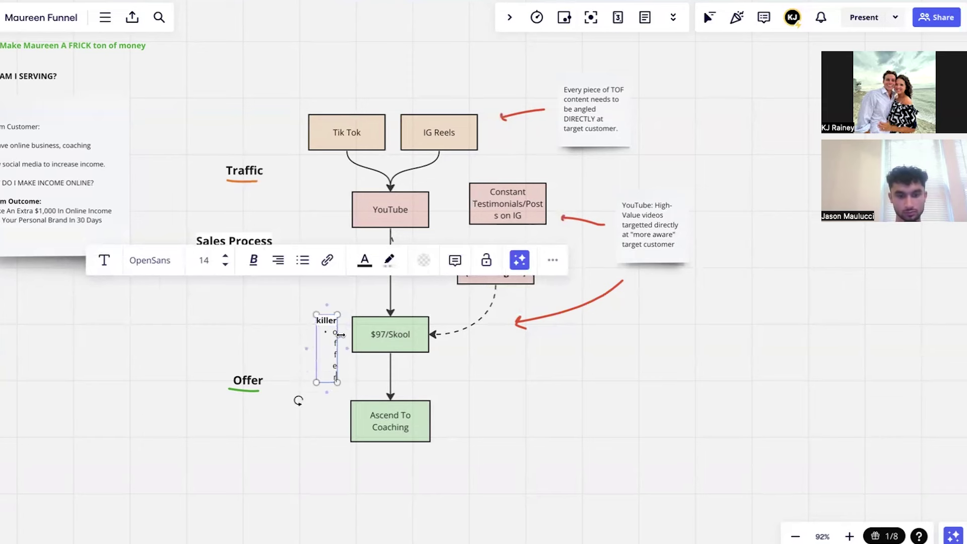
pyautogui.moveTo(346, 348); pyautogui.dragTo(406, 325)
pyautogui.click(332, 259)
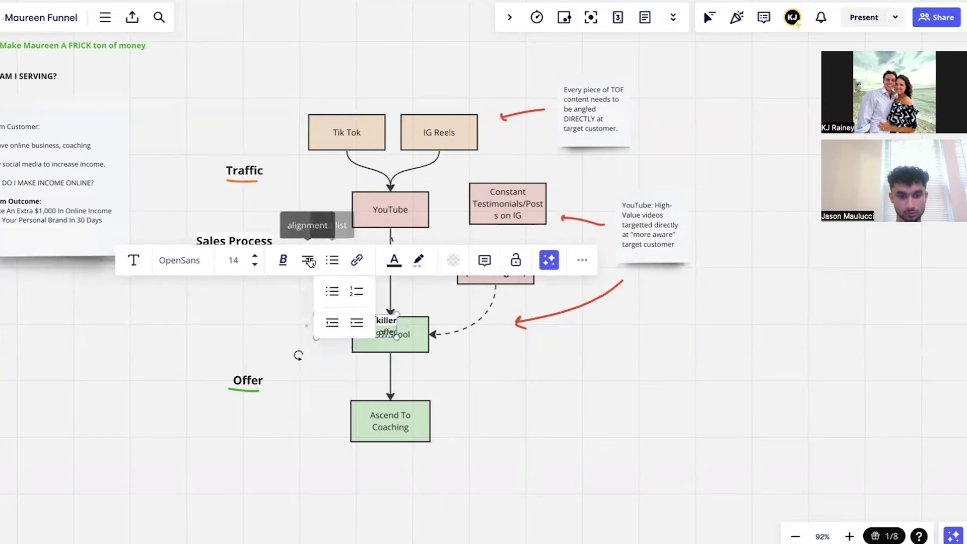
pyautogui.click(307, 260)
pyautogui.click(292, 291)
# Step: Add 'VSL' and 'sales page' bullets and shift the killer list further left
pyautogui.press('Return')
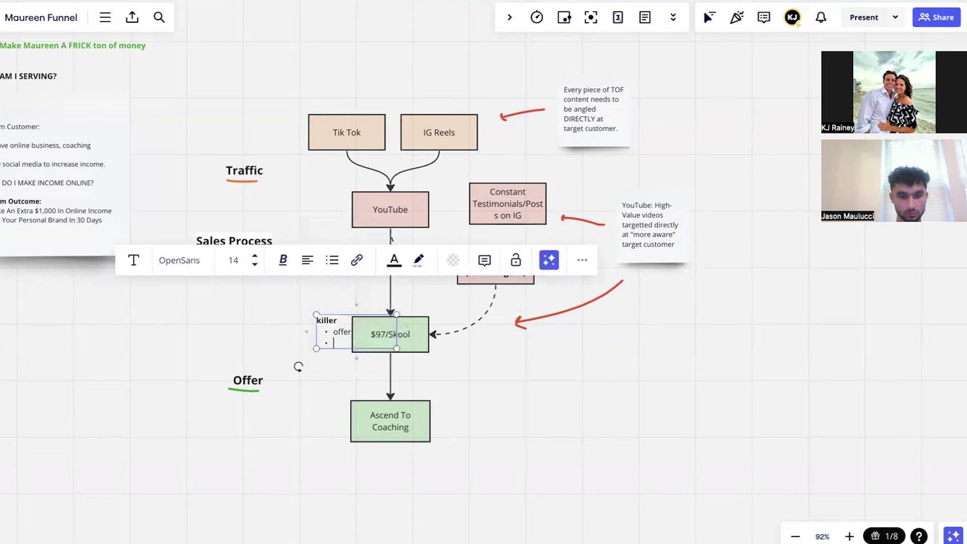
pyautogui.write('VSL')
pyautogui.press('Return')
pyautogui.write('sales page')
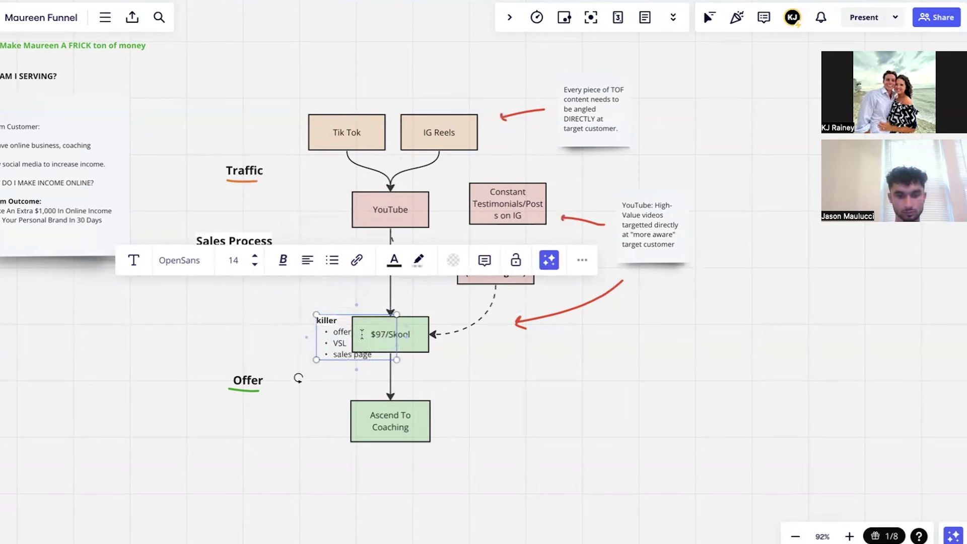
pyautogui.press('Escape')
pyautogui.moveTo(350, 349); pyautogui.dragTo(301, 330)
pyautogui.click(367, 328)
pyautogui.click(513, 401)
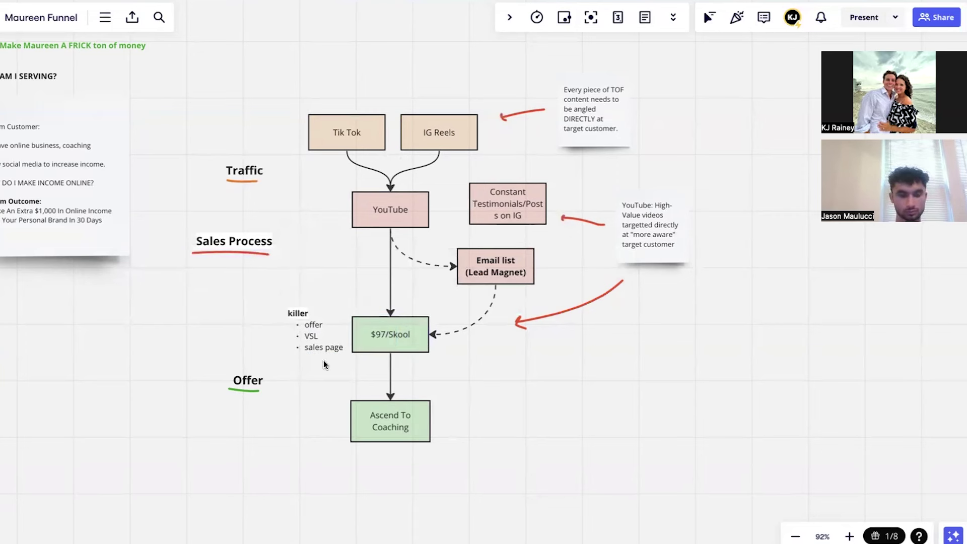
pyautogui.moveTo(316, 345); pyautogui.dragTo(310, 343)
# Step: Move the Offer label and its underline down beside Ascend To Coaching
pyautogui.click(247, 387)
pyautogui.moveTo(246, 386); pyautogui.dragTo(267, 421)
pyautogui.click(335, 458)
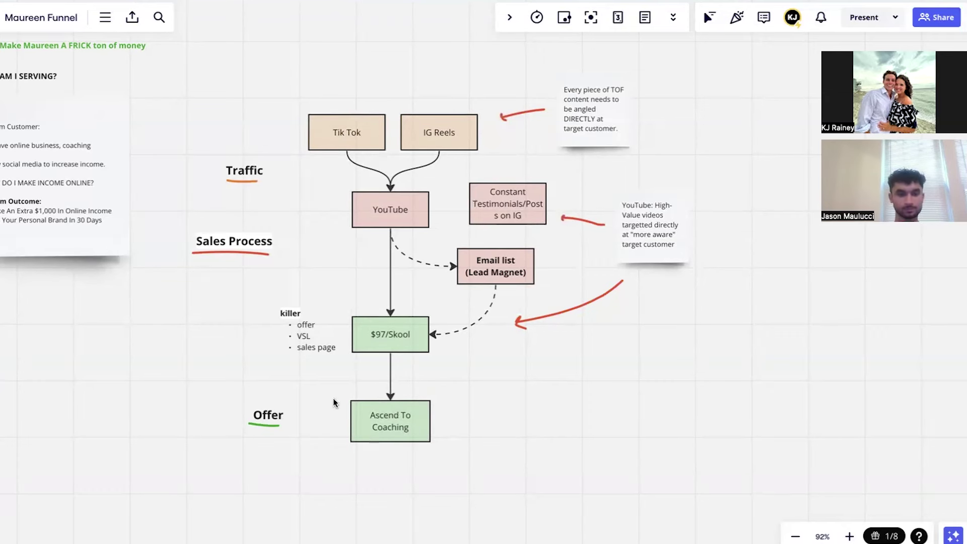
# Step: Zoom out over the finished Maureen Funnel board and briefly select the Dream Customer note
pyautogui.scroll(-5, 500, 374)
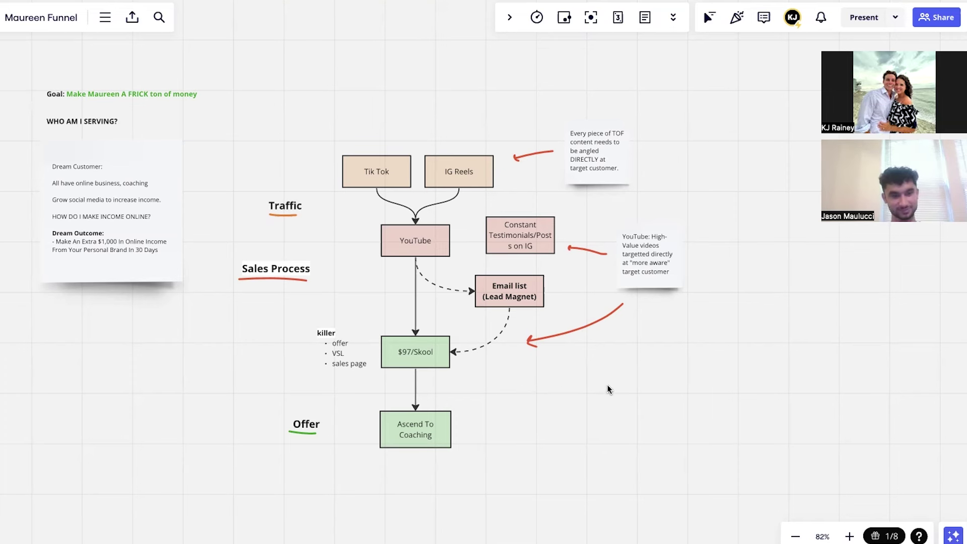
pyautogui.click(141, 234)
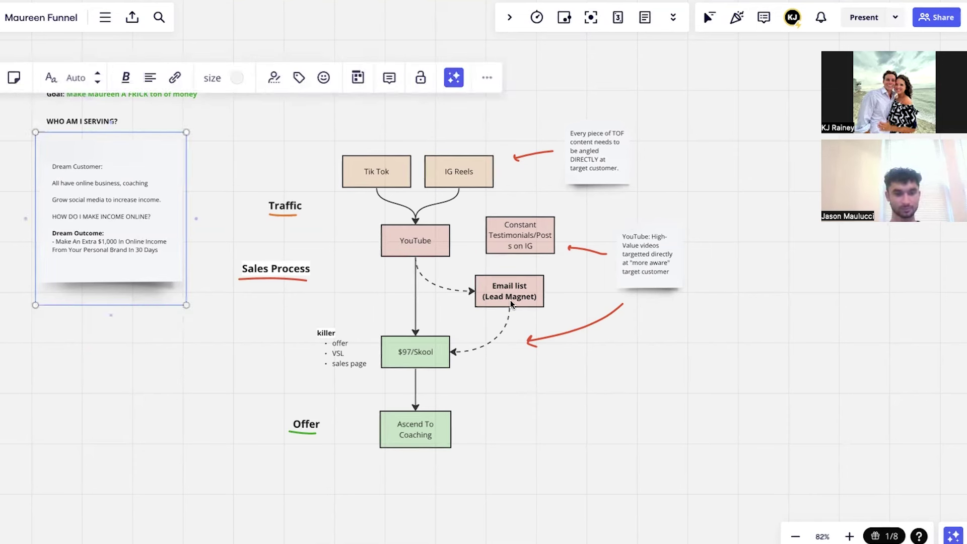
pyautogui.click(639, 393)
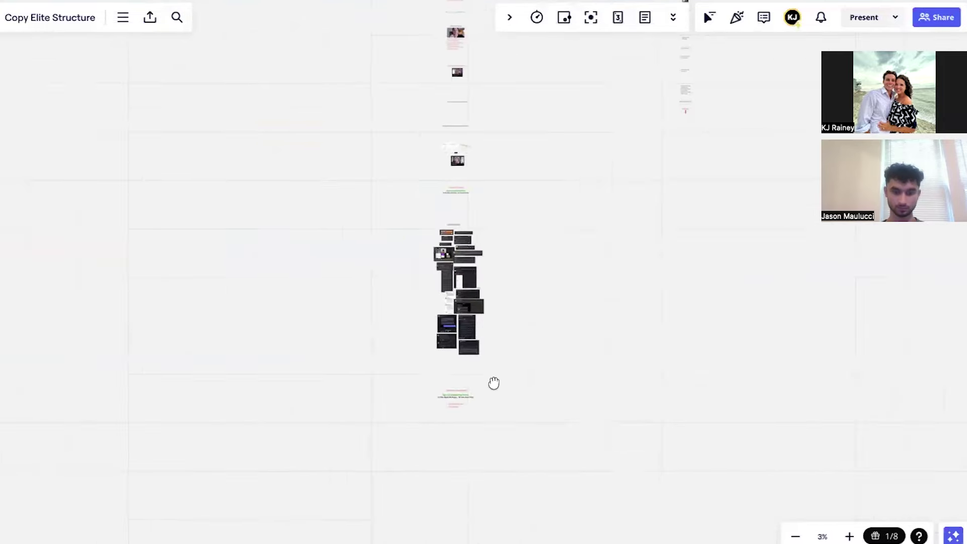
# Step: Zoom and pan to the transformation slide and inspect the green B outcome list
pyautogui.scroll(4, 445, 412)
pyautogui.scroll(10, 482, 279)
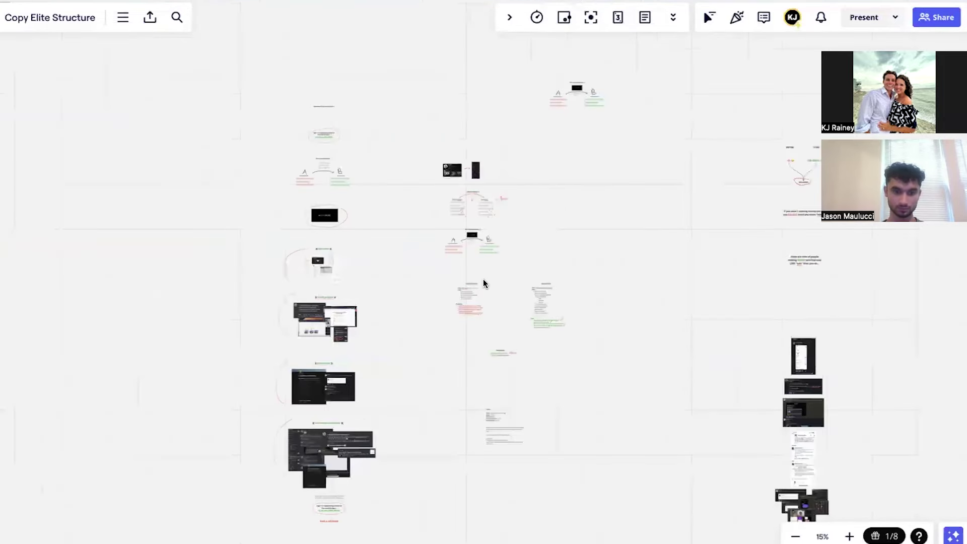
pyautogui.moveTo(526, 128); pyautogui.dragTo(569, 207)
pyautogui.scroll(7, 549, 256)
pyautogui.hscroll(-2, 545, 258)
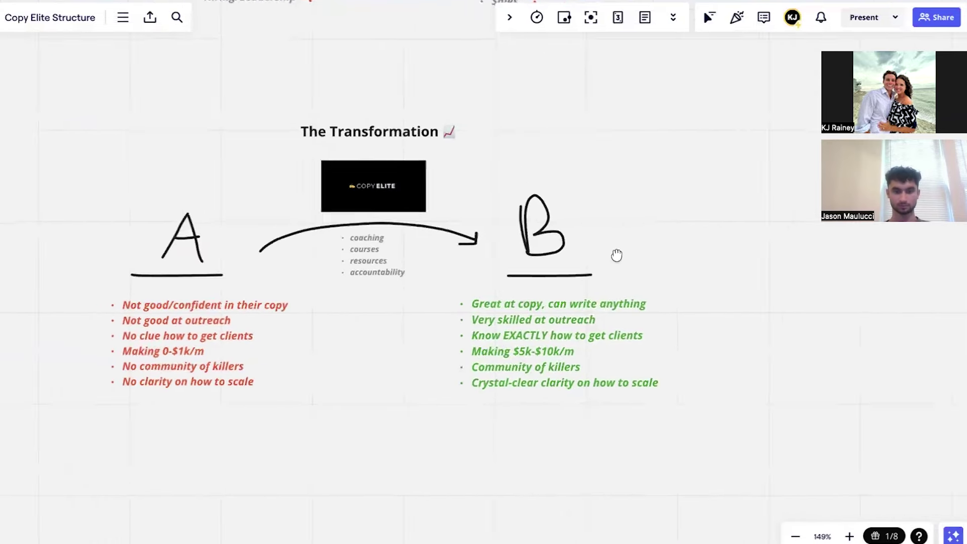
pyautogui.scroll(3, 412, 263)
pyautogui.scroll(1, 462, 267)
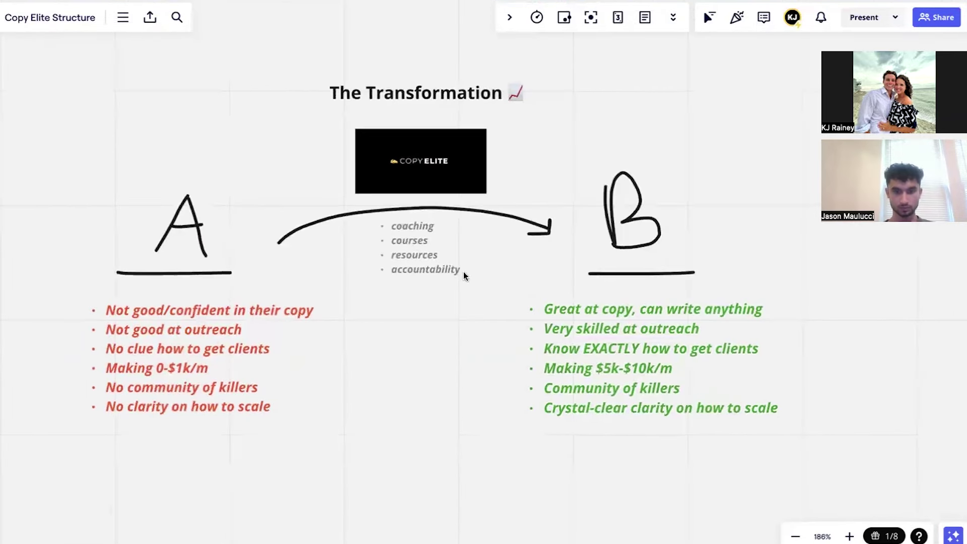
pyautogui.click(631, 312)
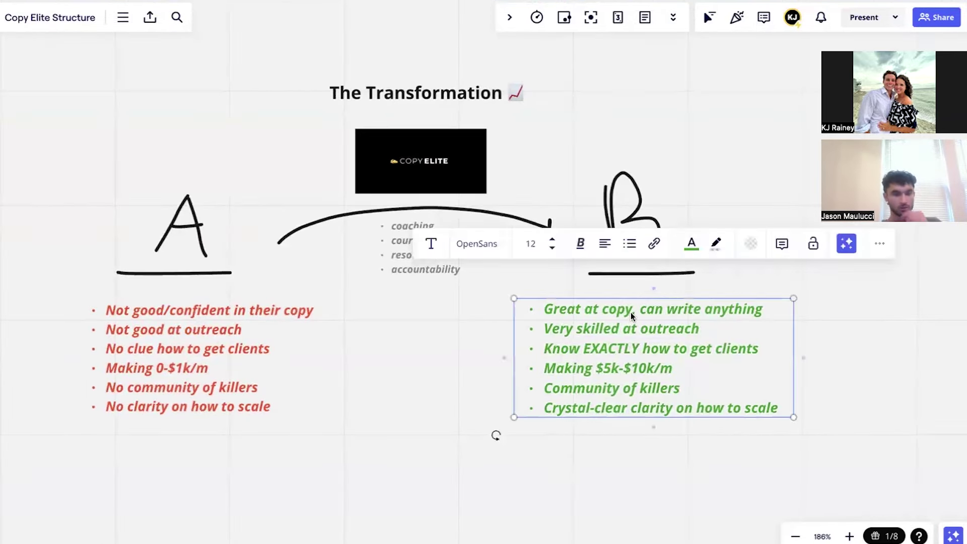
pyautogui.click(643, 445)
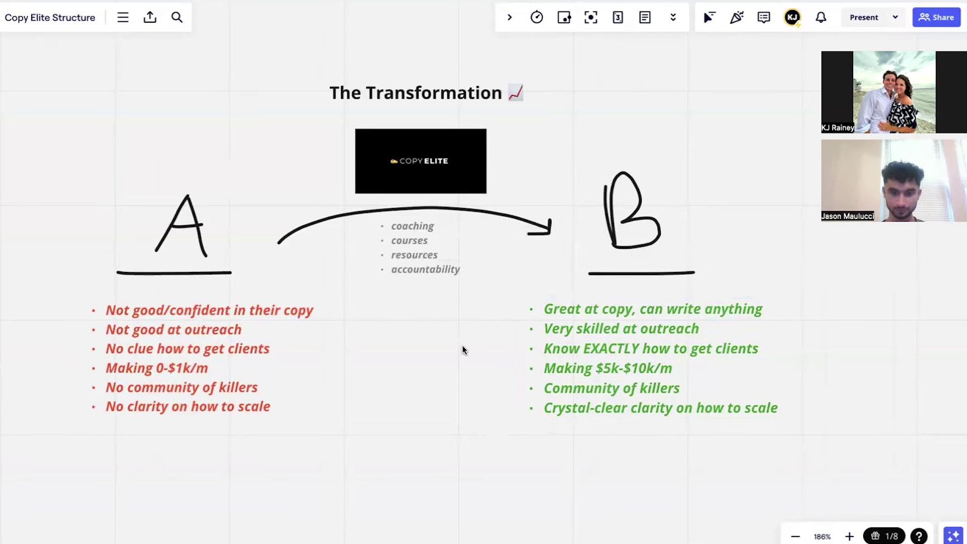
# Step: Inspect the red A problem list and the curved arrow leading from A to B
pyautogui.scroll(-2, 623, 322)
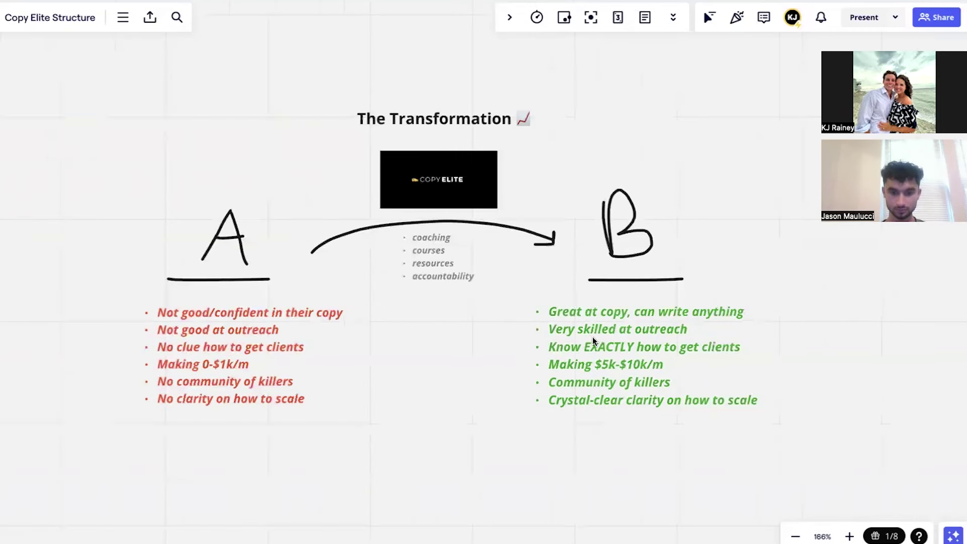
pyautogui.scroll(-2, 626, 376)
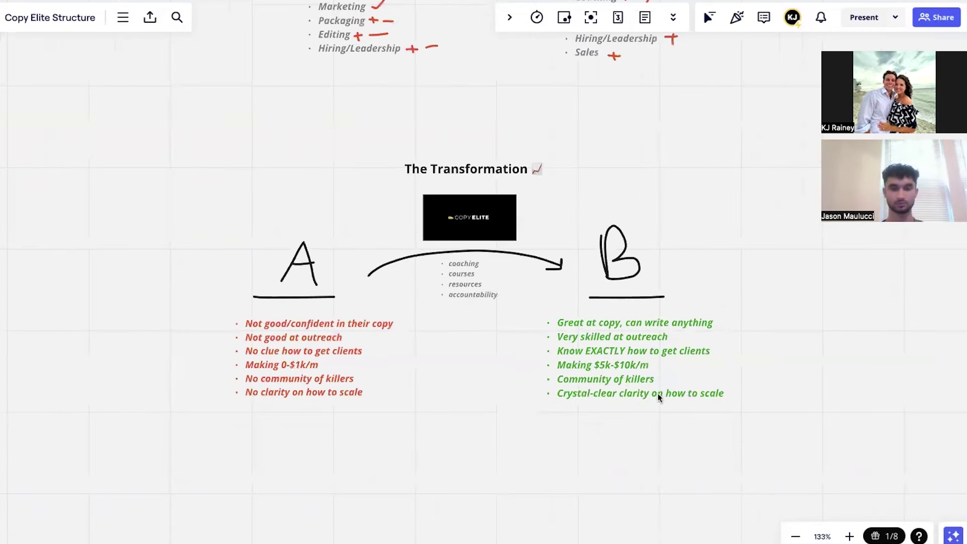
pyautogui.scroll(4, 684, 393)
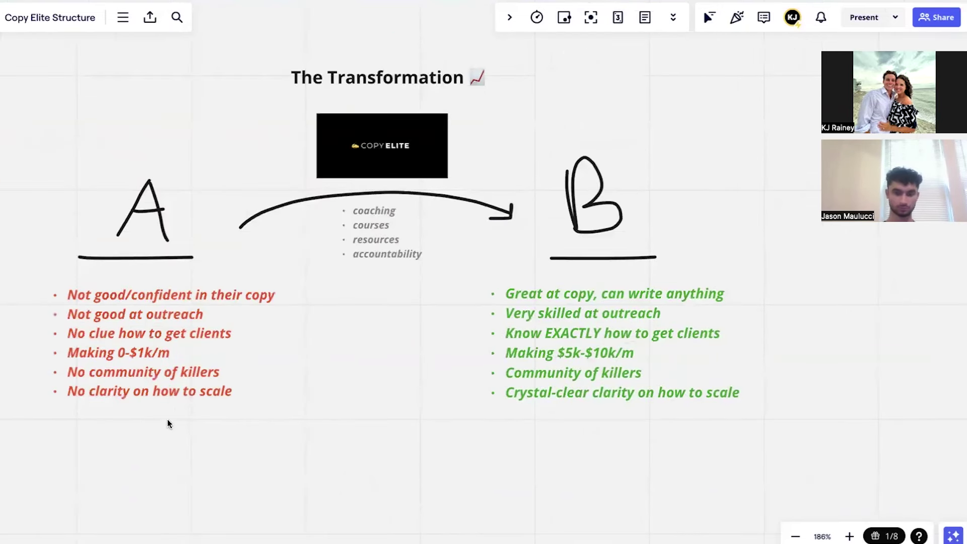
pyautogui.moveTo(186, 430); pyautogui.dragTo(121, 287)
pyautogui.click(422, 192)
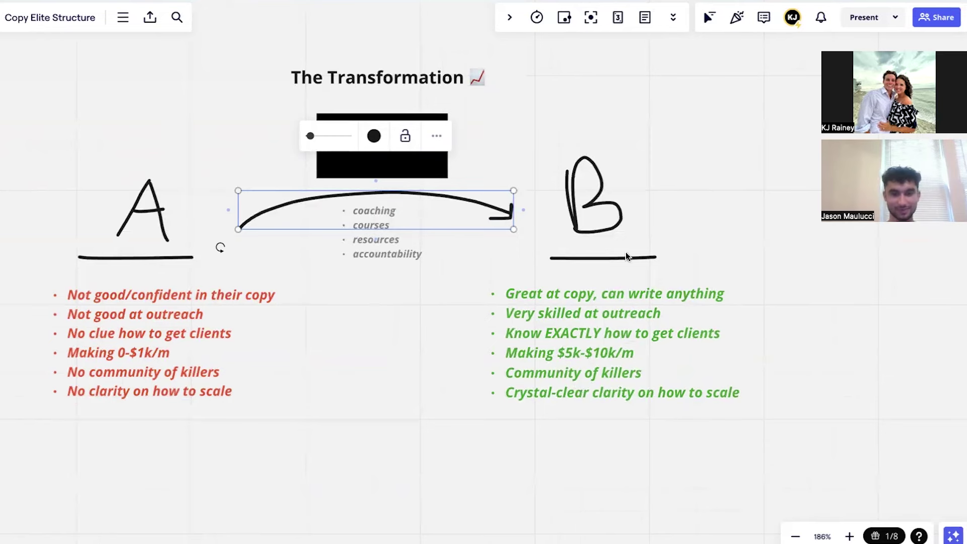
pyautogui.click(391, 349)
# Step: Pan across the Copy Elite Structure board to centre the sales headline slide
pyautogui.scroll(-5, 390, 349)
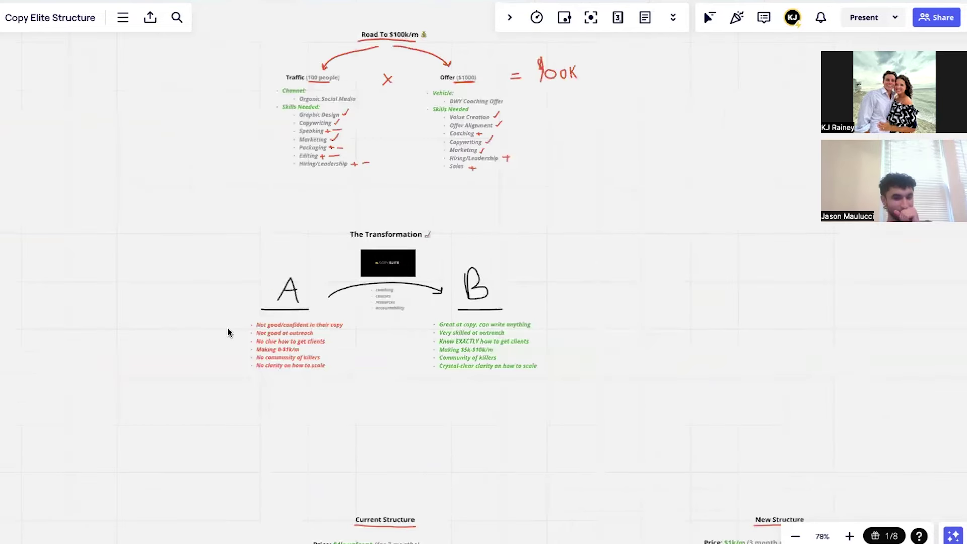
pyautogui.scroll(-3, 227, 329)
pyautogui.moveTo(218, 313); pyautogui.dragTo(559, 334)
pyautogui.scroll(-10, 259, 287)
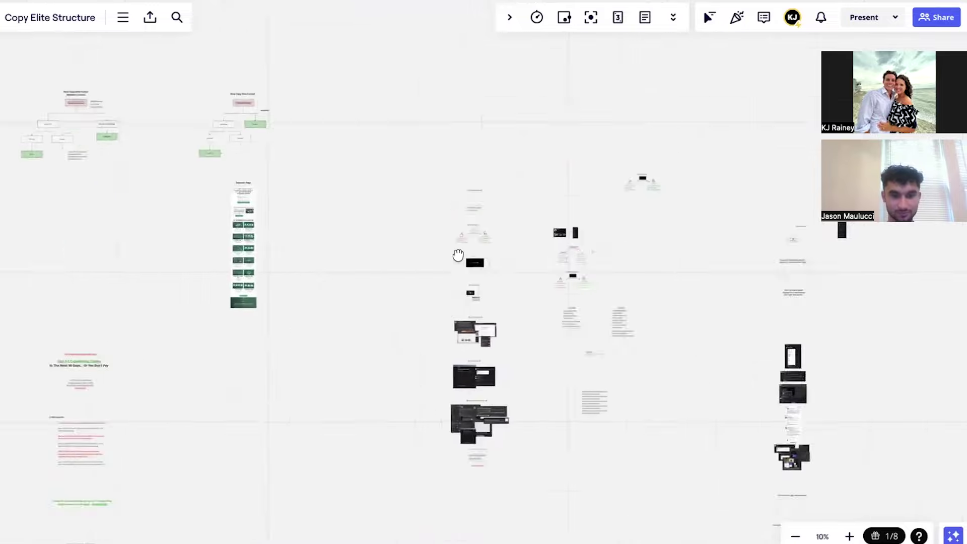
pyautogui.hscroll(-5, 402, 237)
pyautogui.scroll(10, 401, 237)
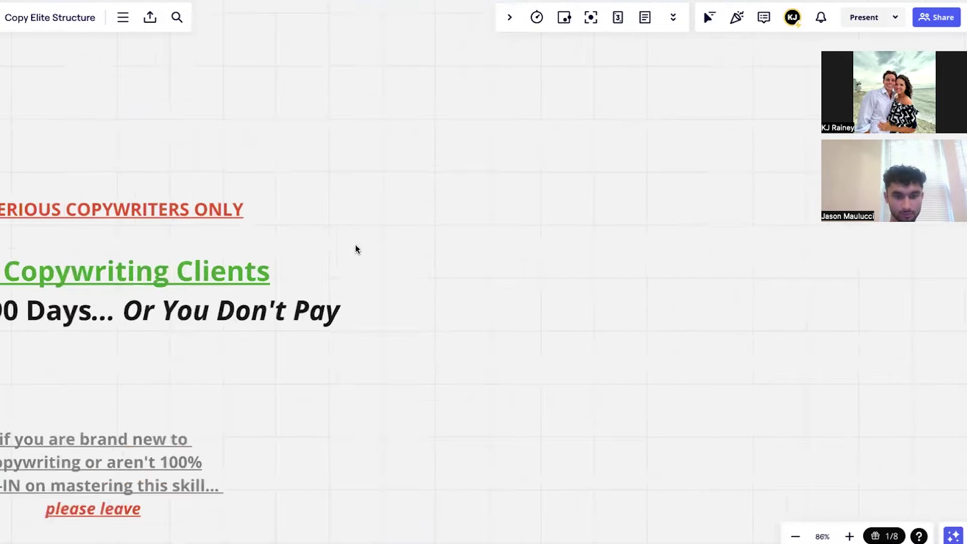
pyautogui.moveTo(355, 249); pyautogui.dragTo(660, 250)
pyautogui.scroll(2, 579, 237)
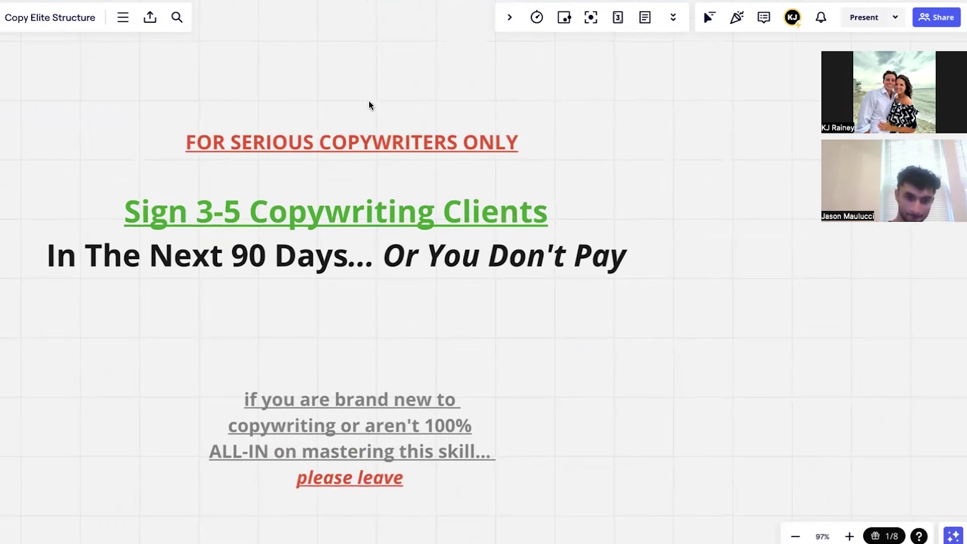
pyautogui.scroll(-10, 259, 222)
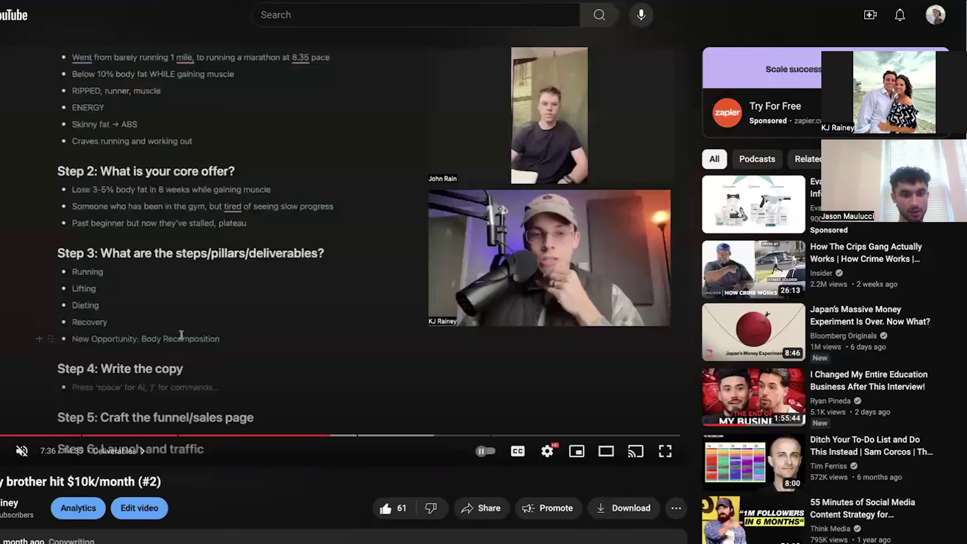
# Step: Paste the YouTube video link into the Slack direct message and send it
pyautogui.click(426, 536)
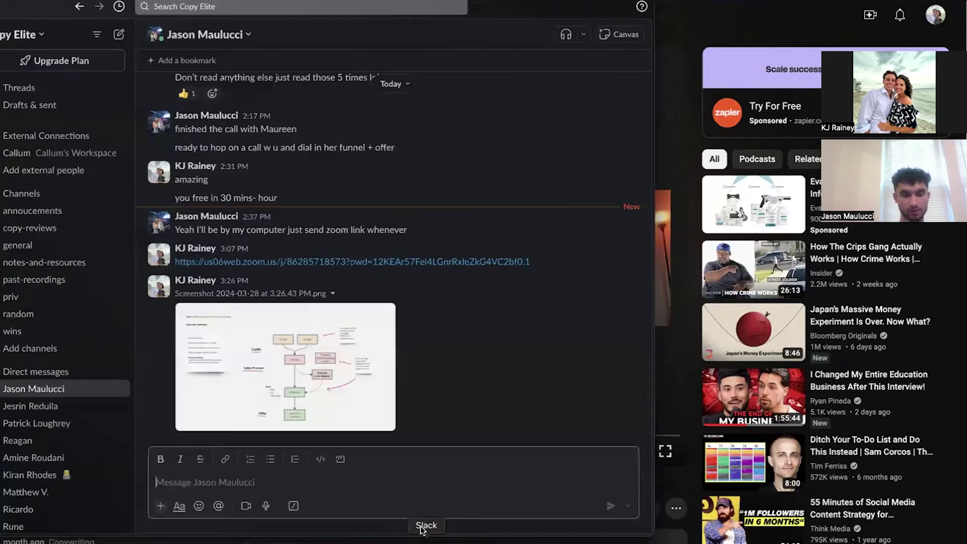
pyautogui.click(198, 481)
pyautogui.write('https://www.youtube.com/watch?v=qTjHq4dBUFI&t=88s')
pyautogui.press('Return')
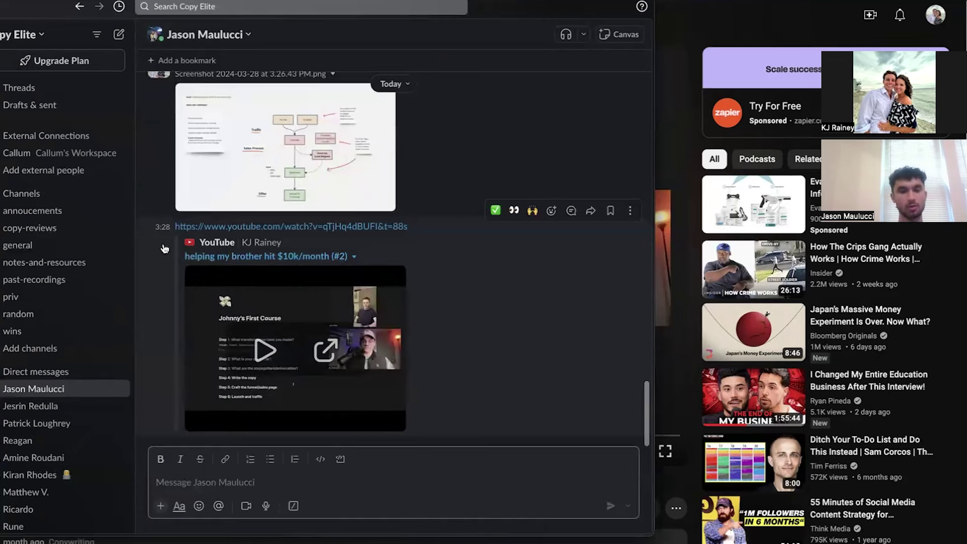
# Step: Remove the link's video preview, then hide Slack to return to YouTube
pyautogui.click(163, 248)
pyautogui.click(416, 312)
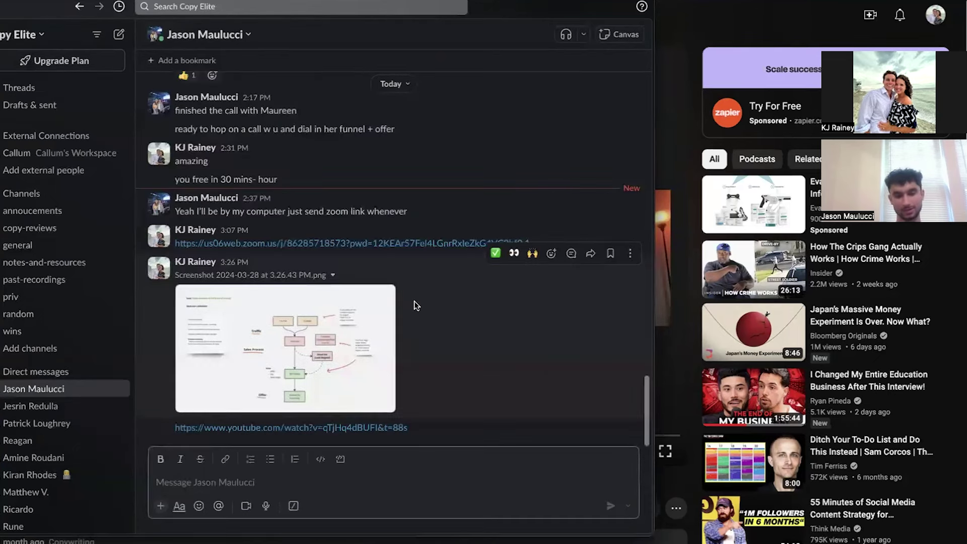
pyautogui.press('super+Tab')
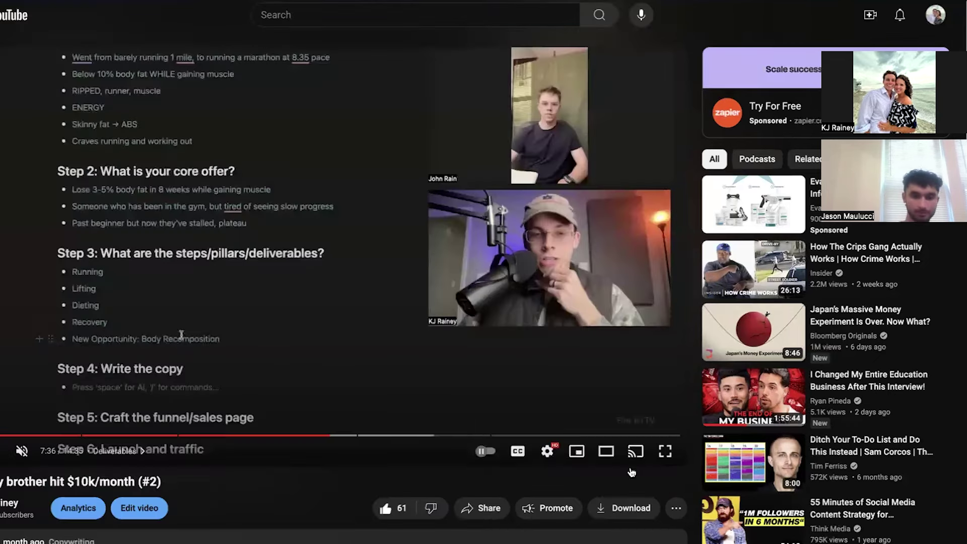